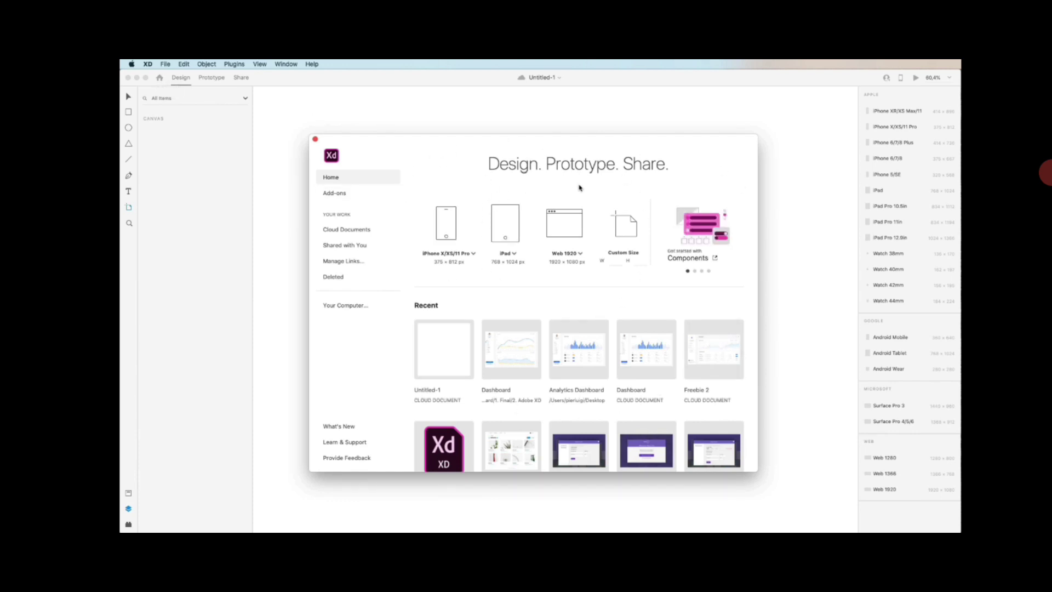
Check the available phone screen presets on the start screen and close it without choosing one.
click(474, 254)
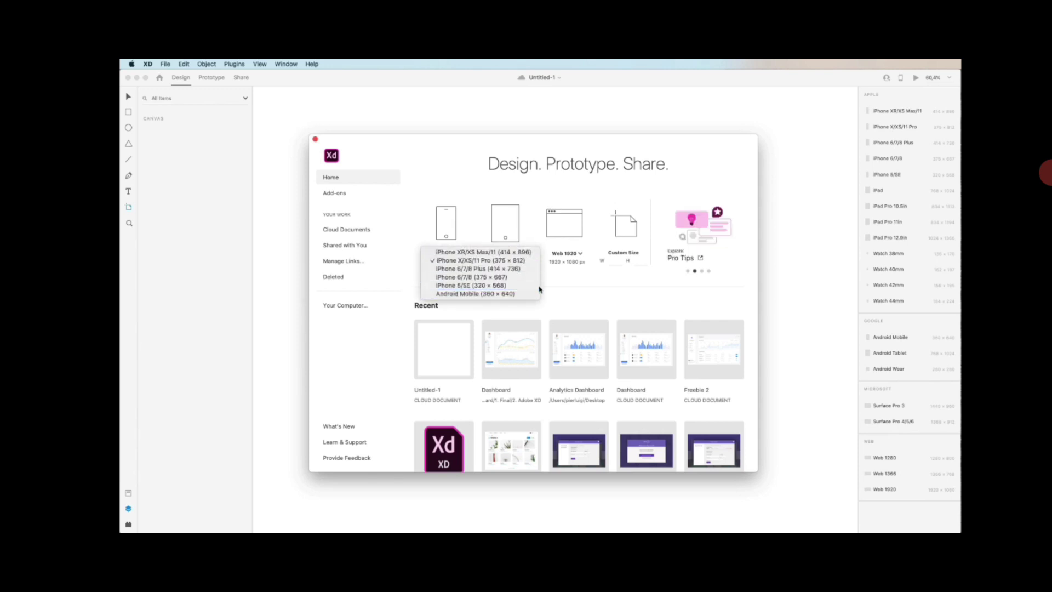
click(634, 291)
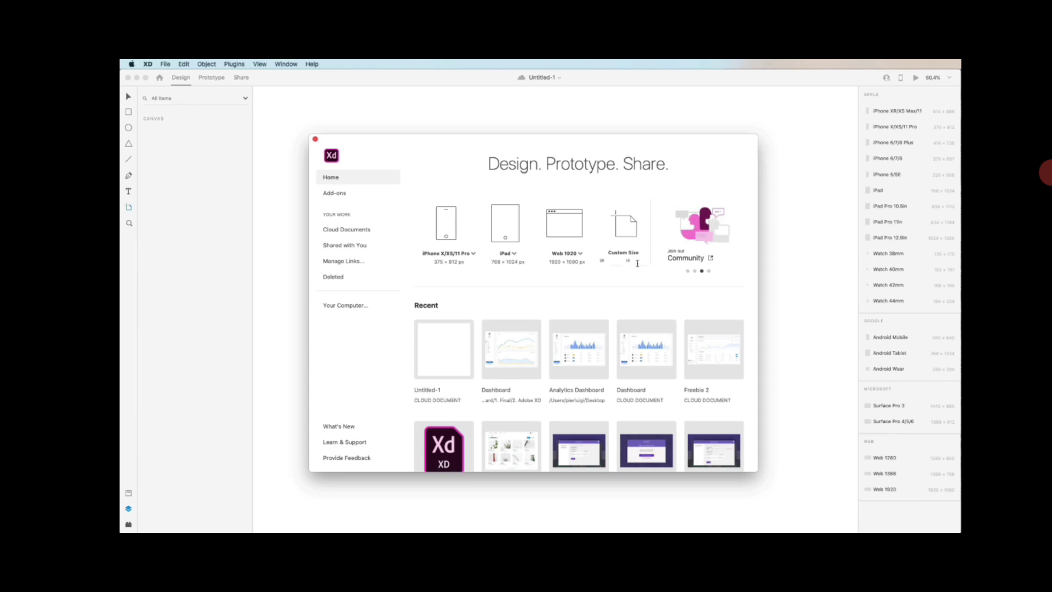
click(315, 138)
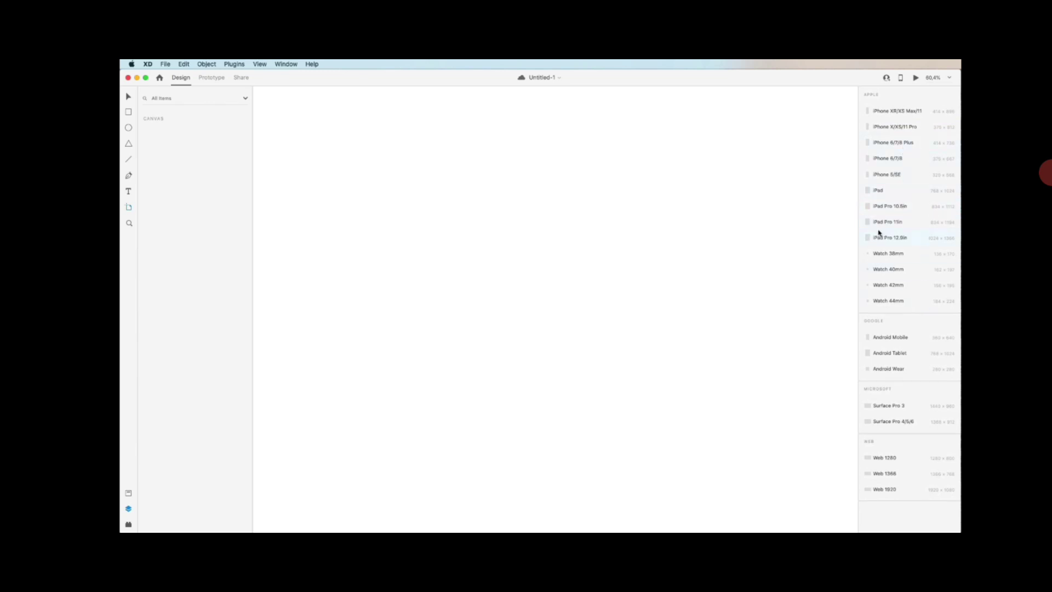
Create an artboard from the iPhone X/XS/11 Pro preset and delete it again.
click(893, 130)
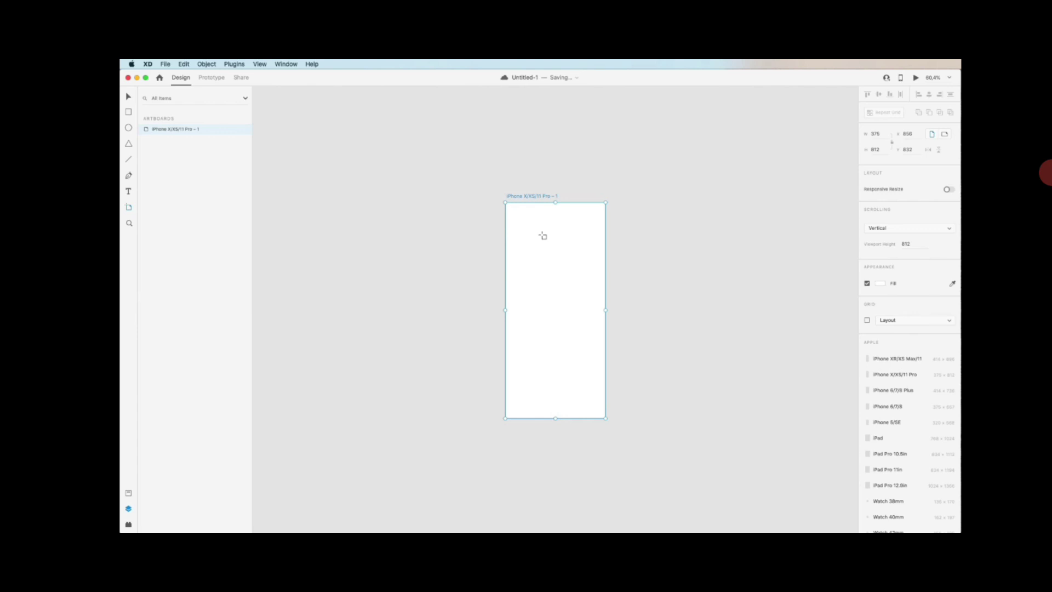
key(Delete)
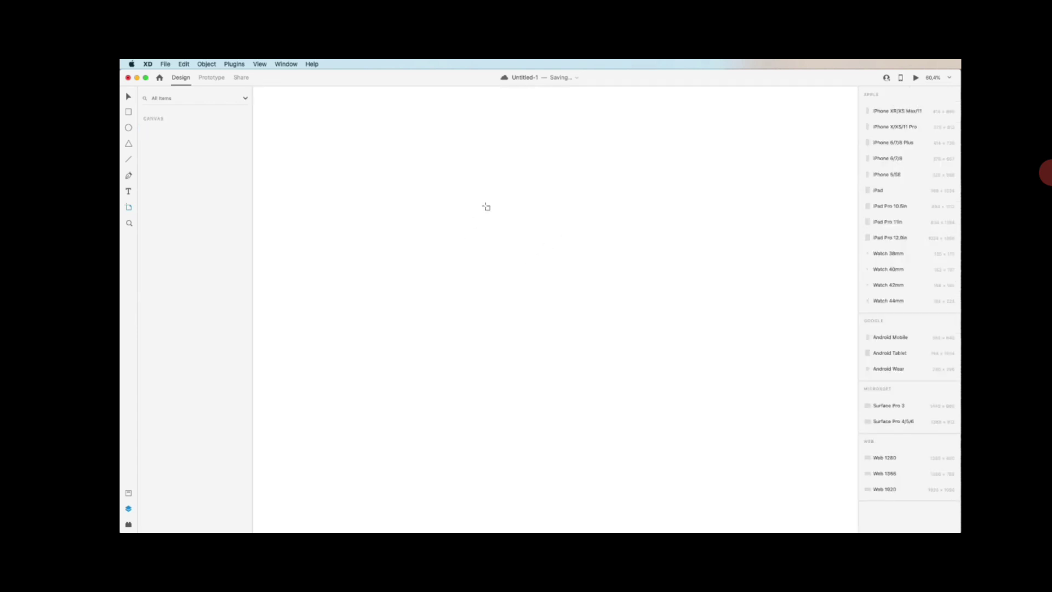
Draw a custom artboard about 1378 × 1043 px freehand on the empty canvas.
drag(420, 188, 409, 176)
drag(448, 211, 773, 453)
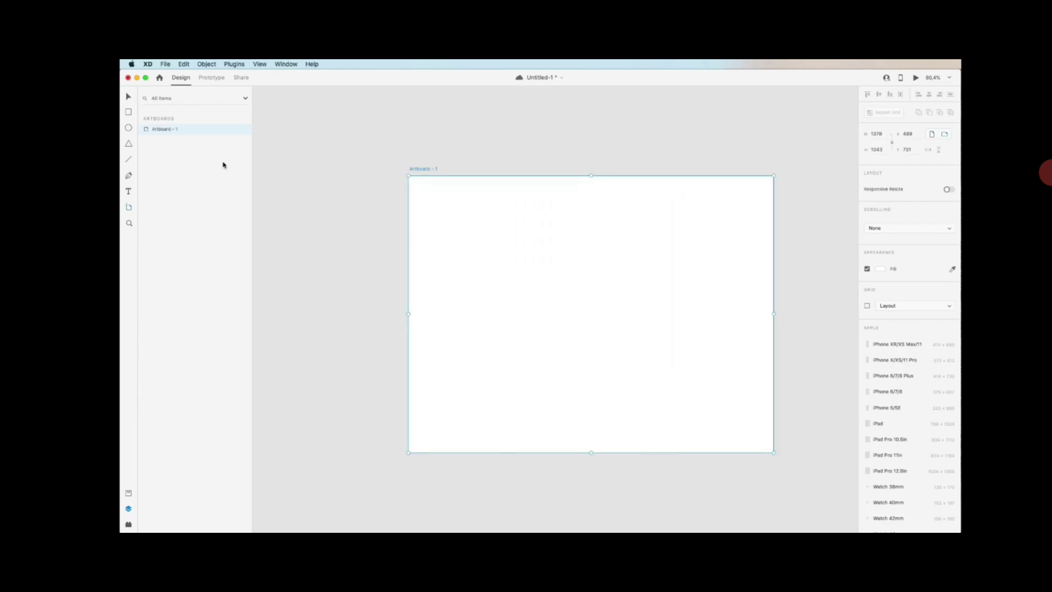
click(129, 207)
Resize the artboard freehand from its edges and corner to about 1427 × 1047 px.
drag(590, 452, 597, 403)
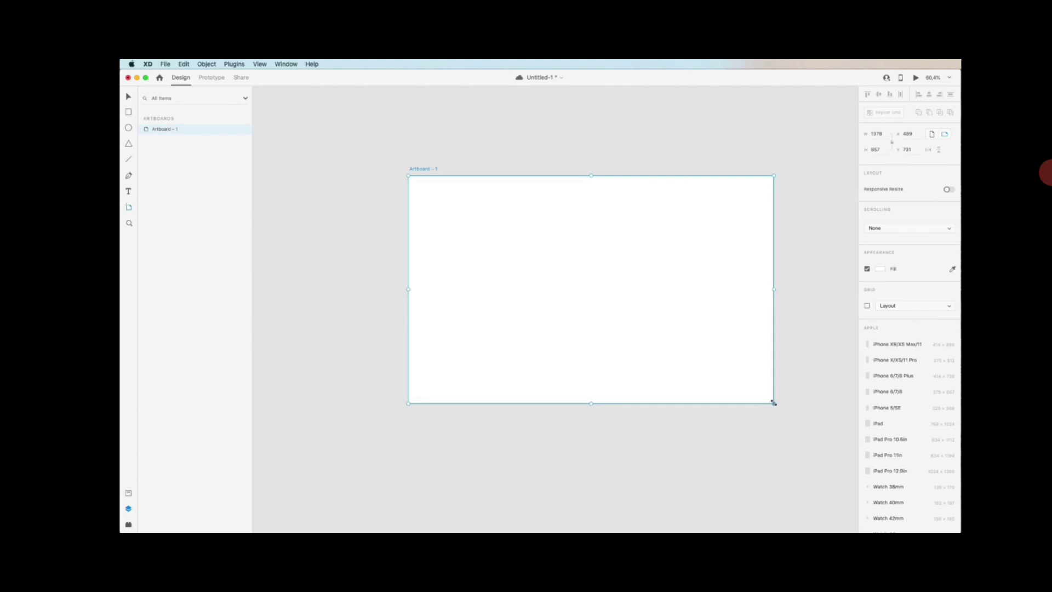
drag(774, 403, 743, 453)
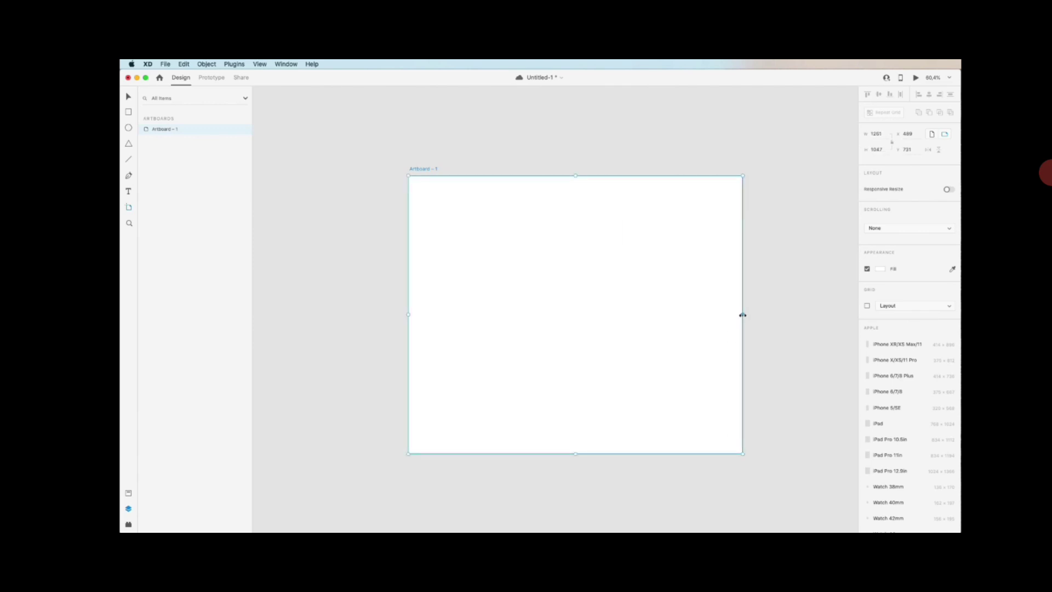
drag(742, 315, 784, 311)
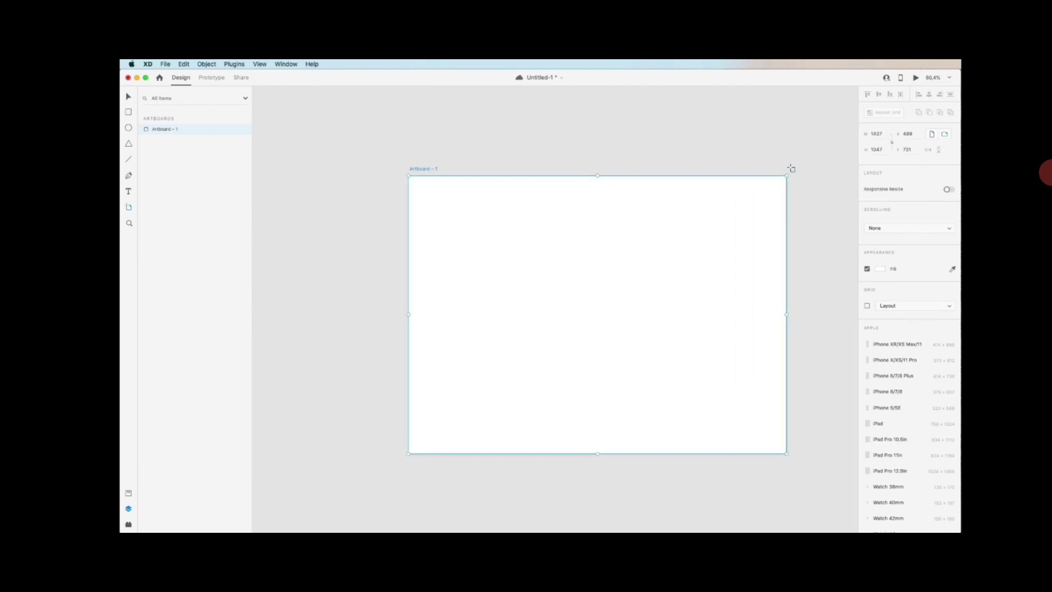
Set the artboard's height to 500 and its width to 1000, and save the document.
key(super+s)
drag(883, 150, 873, 150)
text(500)
key(Return)
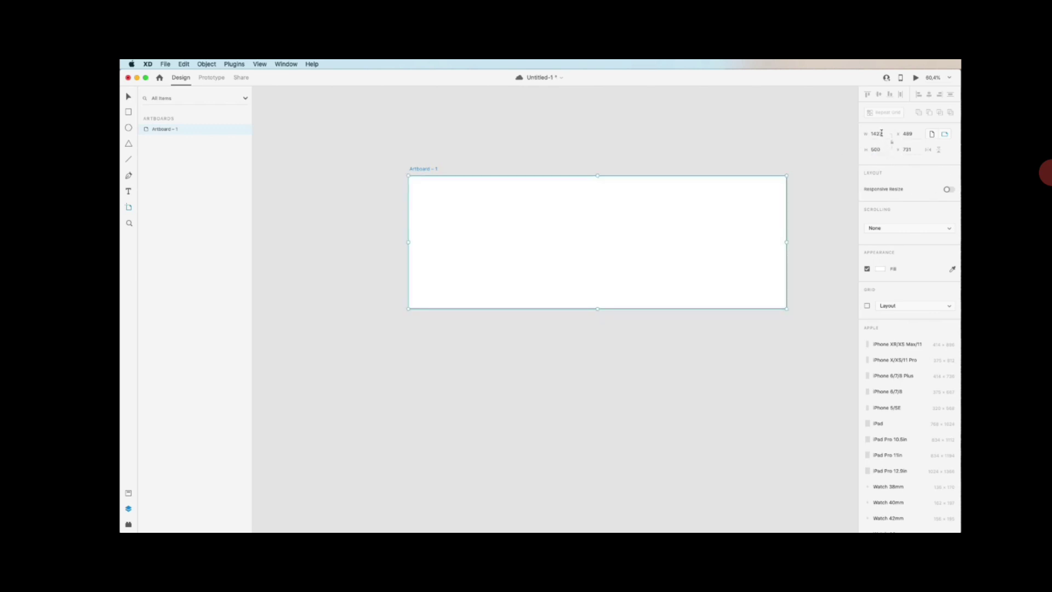
click(882, 133)
text(1000)
key(Return)
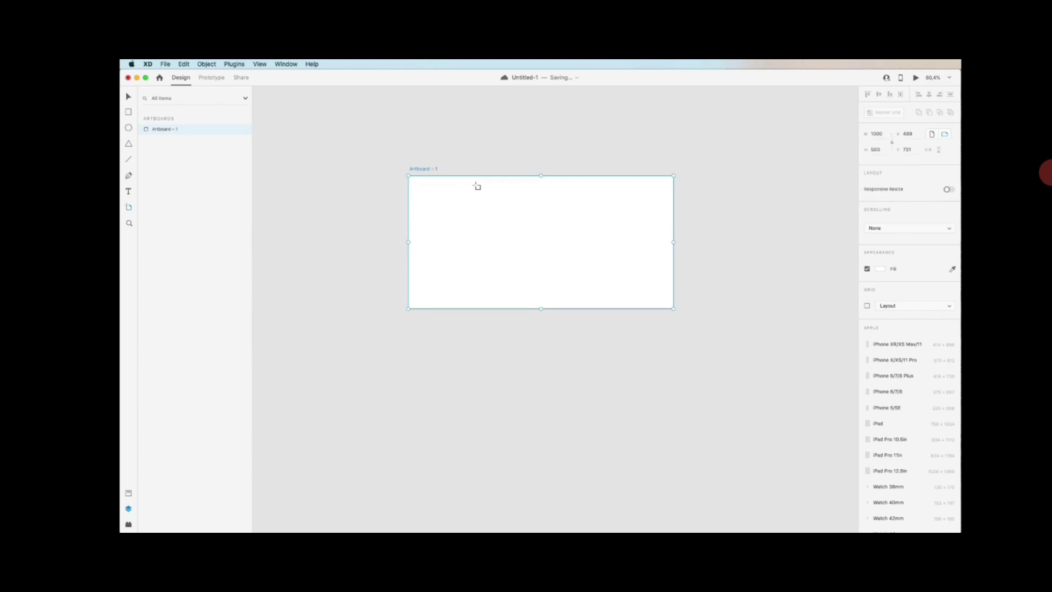
key(super+0)
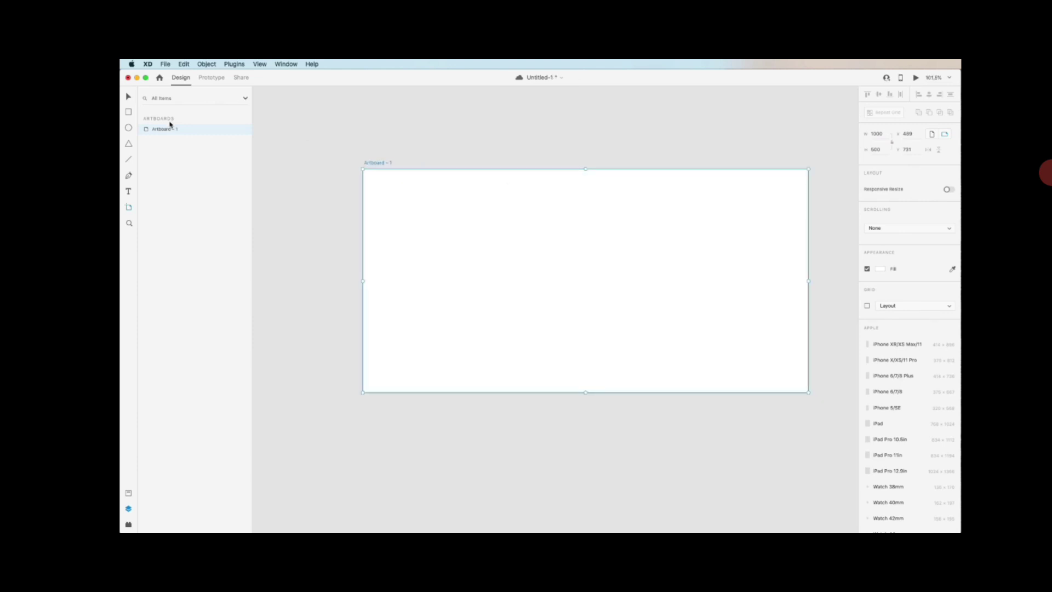
key(super+s)
Draw two more artboards below the first, one about 995 × 310 px and a third about 915 × 349 px.
scroll(470, 288, down, 3)
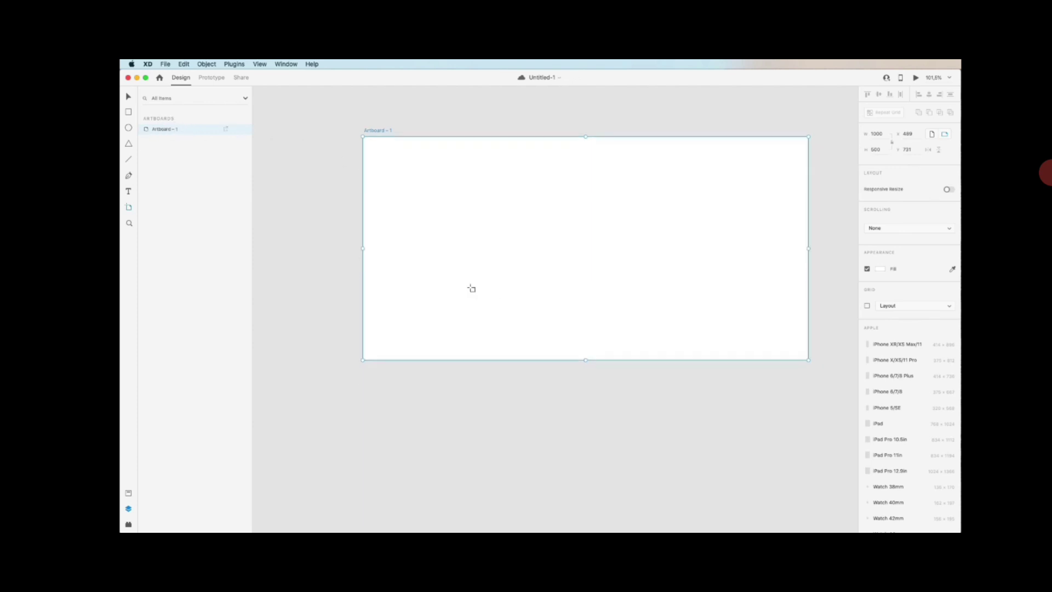
drag(366, 371, 810, 511)
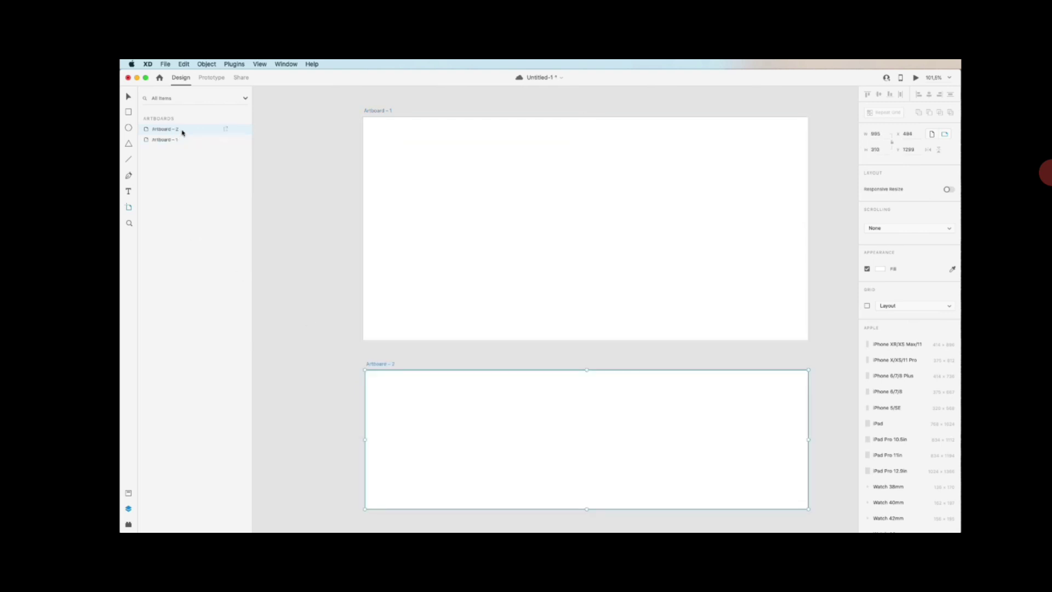
scroll(449, 278, down, 2)
scroll(448, 278, down, 5)
drag(362, 383, 770, 482)
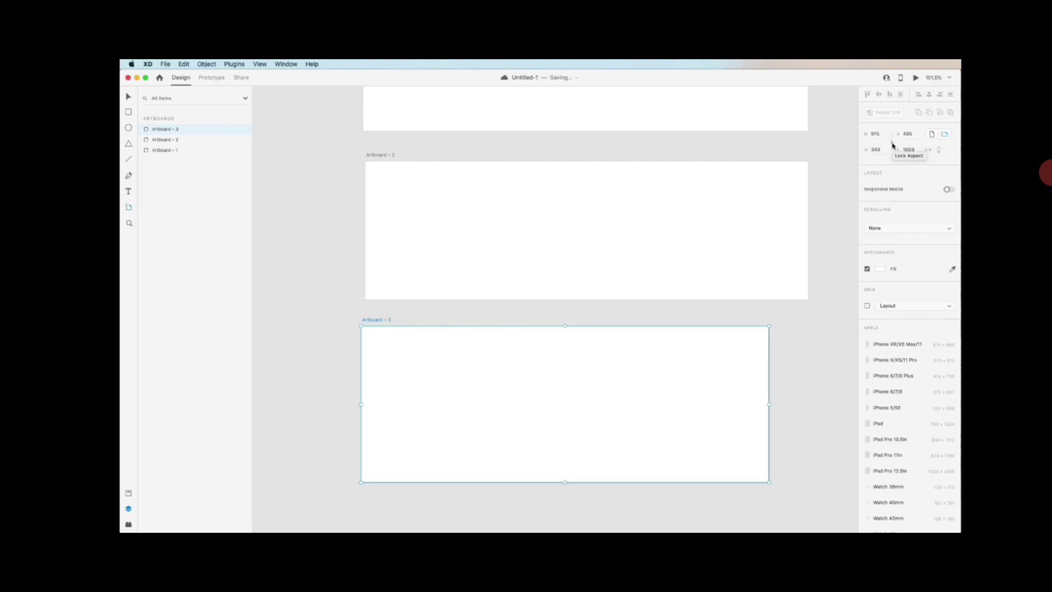
Lock the third artboard's aspect ratio and step its width down and up in increments of 10, ending at 805.
click(892, 143)
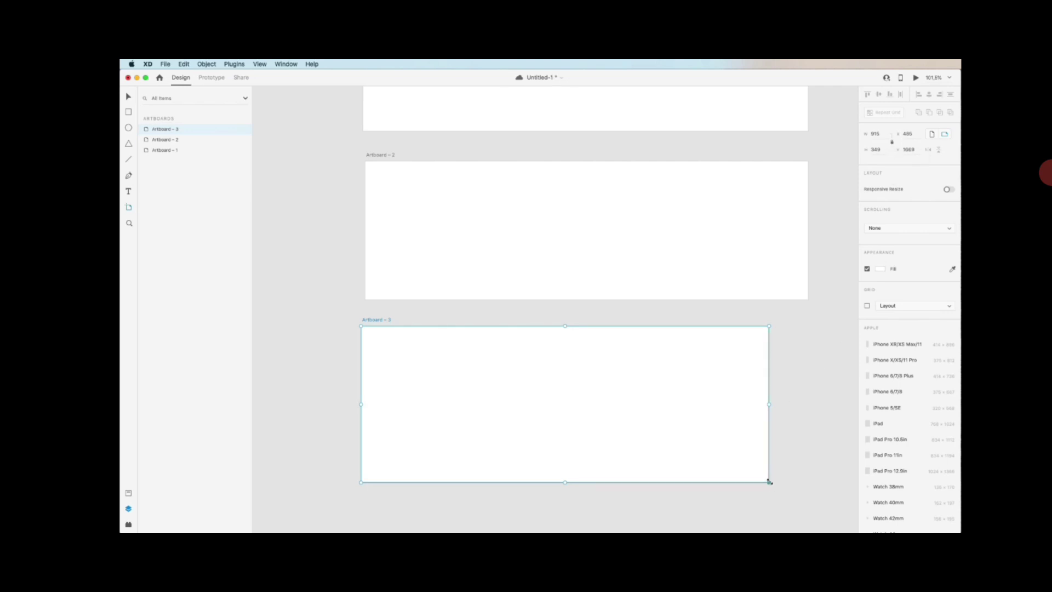
click(878, 134)
key(shift+Down)
key(shift+Down)
key(shift+Down)
key(shift+Down)
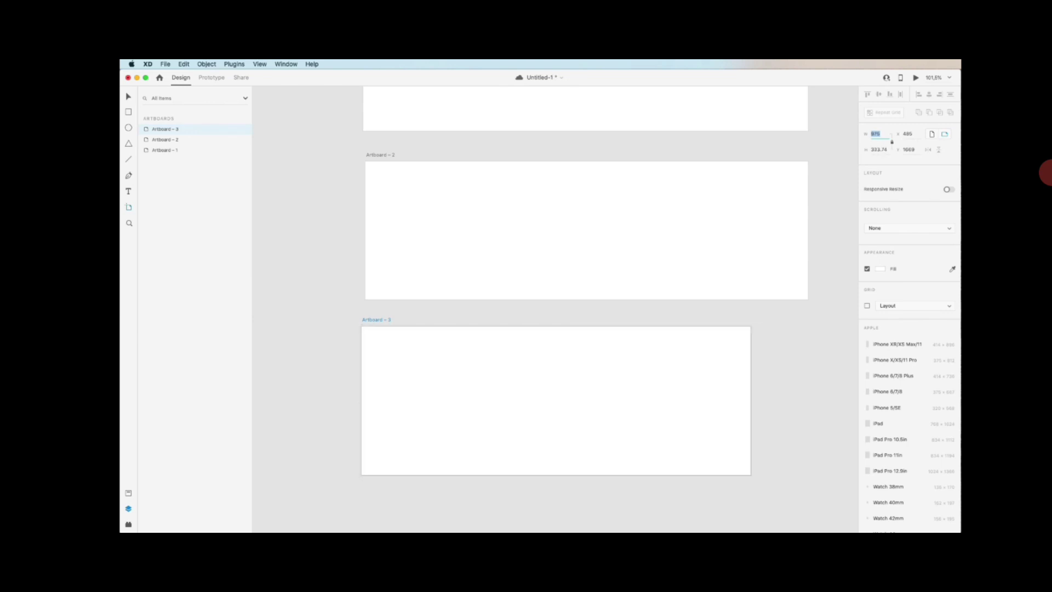
key(shift+Up)
key(shift+Up)
key(shift+Up)
key(shift+Up)
key(shift+Up)
key(shift+Up)
key(shift+Up)
key(shift+Up)
key(shift+Up)
key(shift+Up)
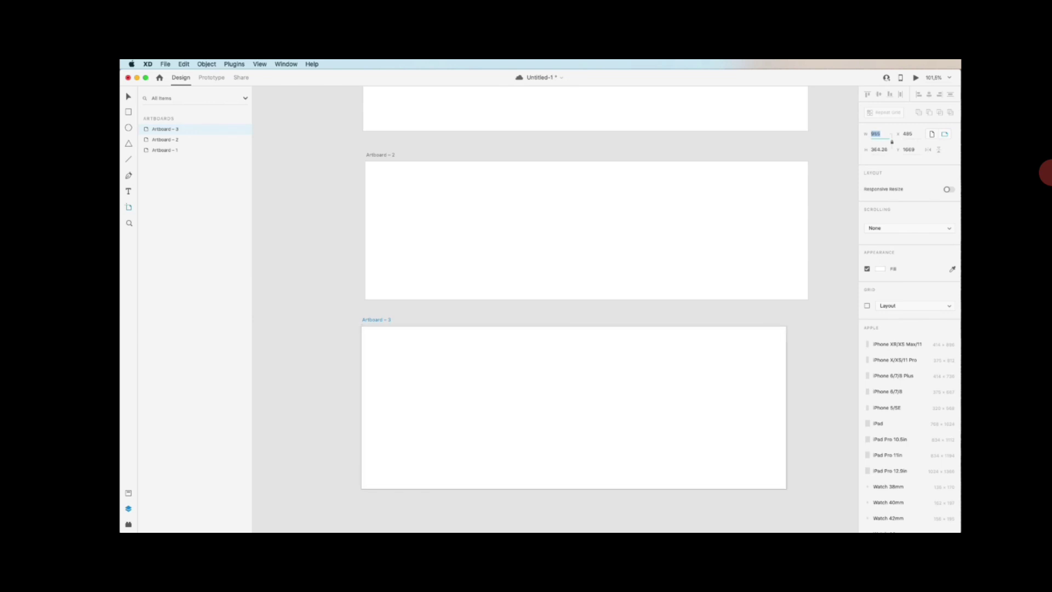
key(shift+Down)
key(shift+Down)
key(shift+Down)
key(shift+Down)
key(shift+Down)
key(shift+Down)
key(shift+Down)
key(shift+Down)
key(shift+Down)
key(shift+Down)
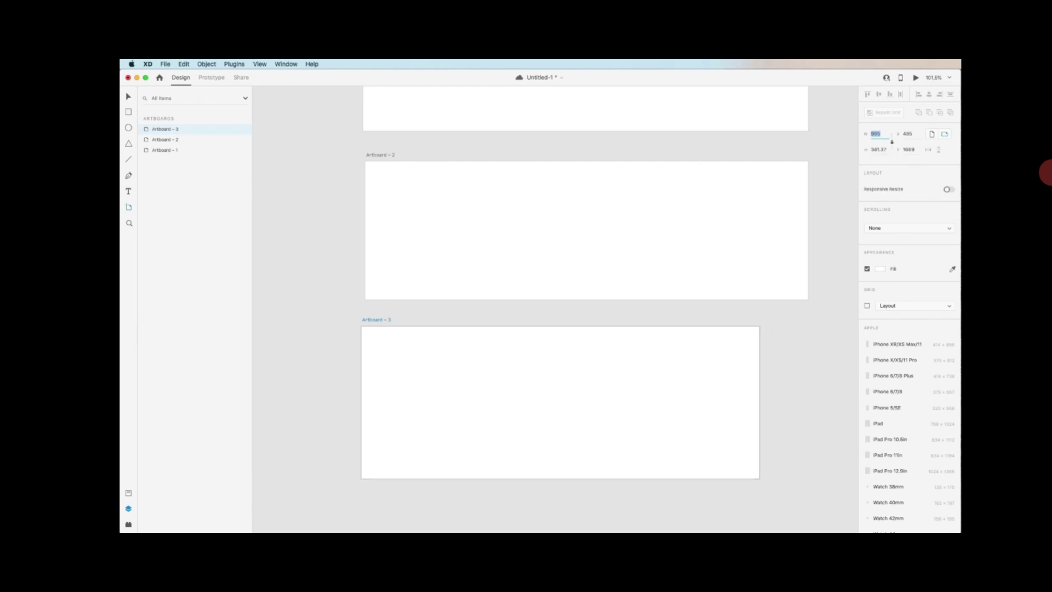
key(shift+Down)
key(shift+Down)
key(shift+Down)
key(shift+Down)
key(shift+Down)
key(shift+Down)
key(shift+Down)
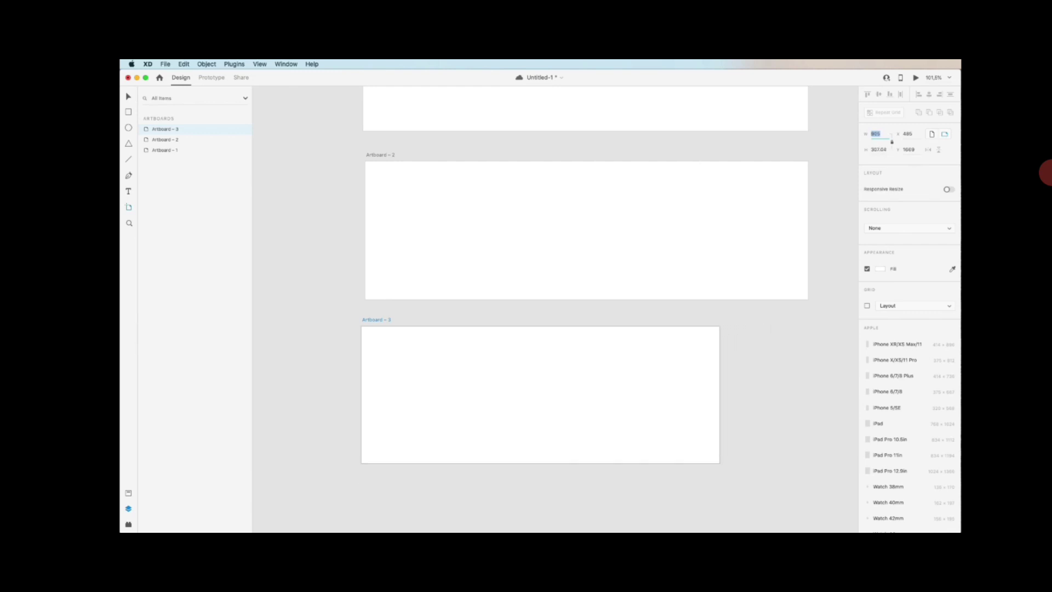
Set the third artboard's width to 500 with its aspect ratio locked.
scroll(669, 431, up, 3)
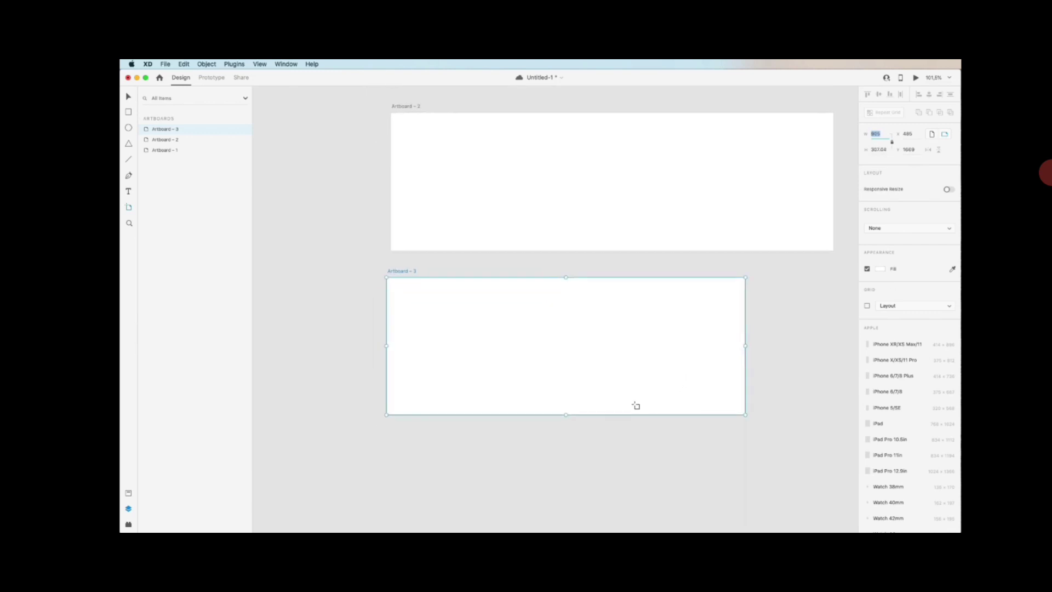
scroll(616, 378, up, 2)
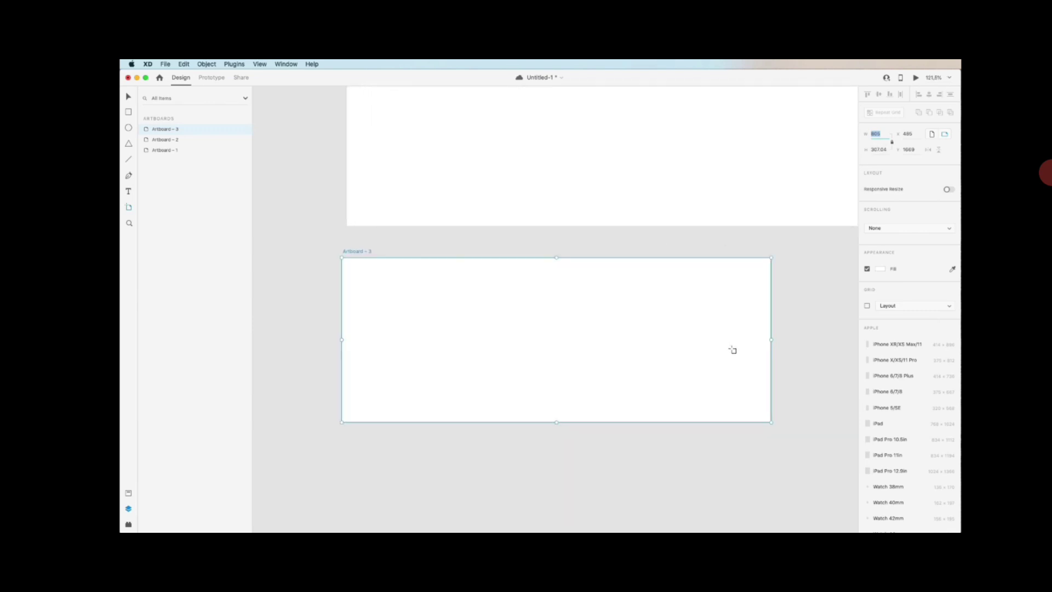
scroll(732, 351, down, 1)
scroll(733, 350, down, 1)
text(1)
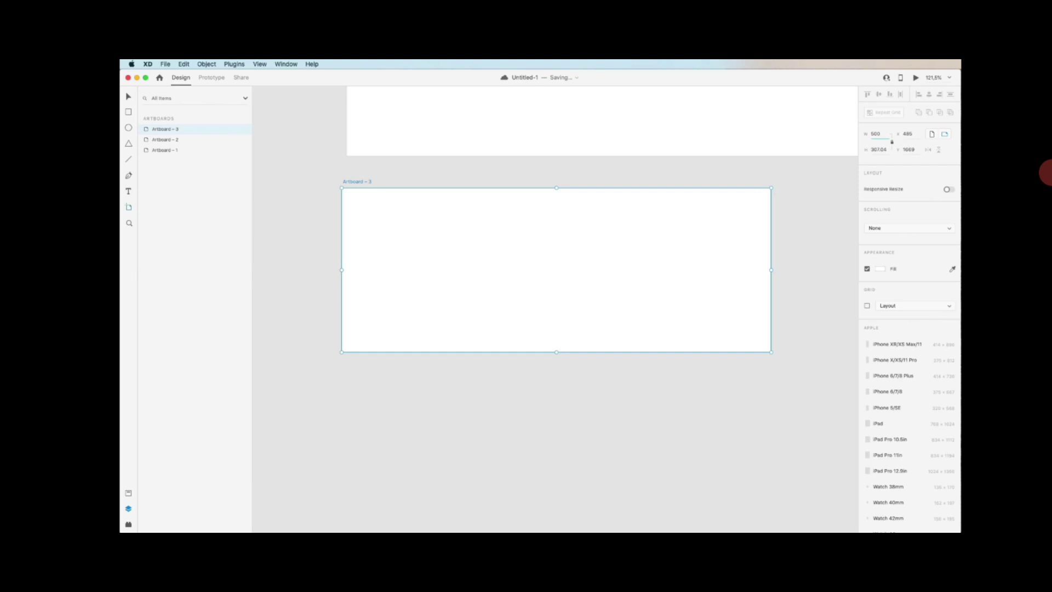
key(Return)
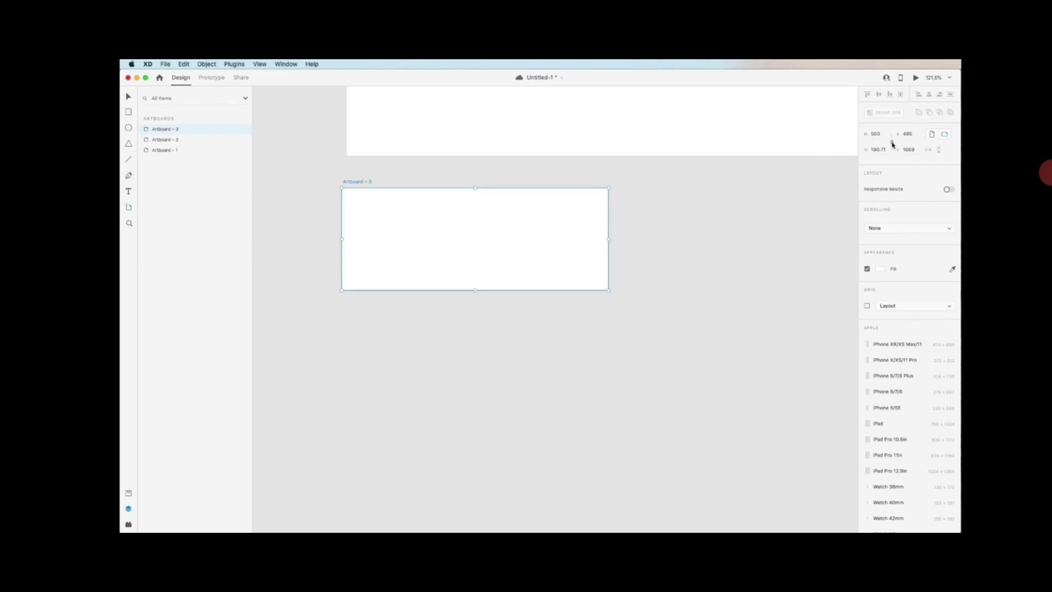
Make the third artboard square by unlocking its aspect ratio, setting the height to 500, and locking the ratio again.
click(888, 149)
text(500)
key(Return)
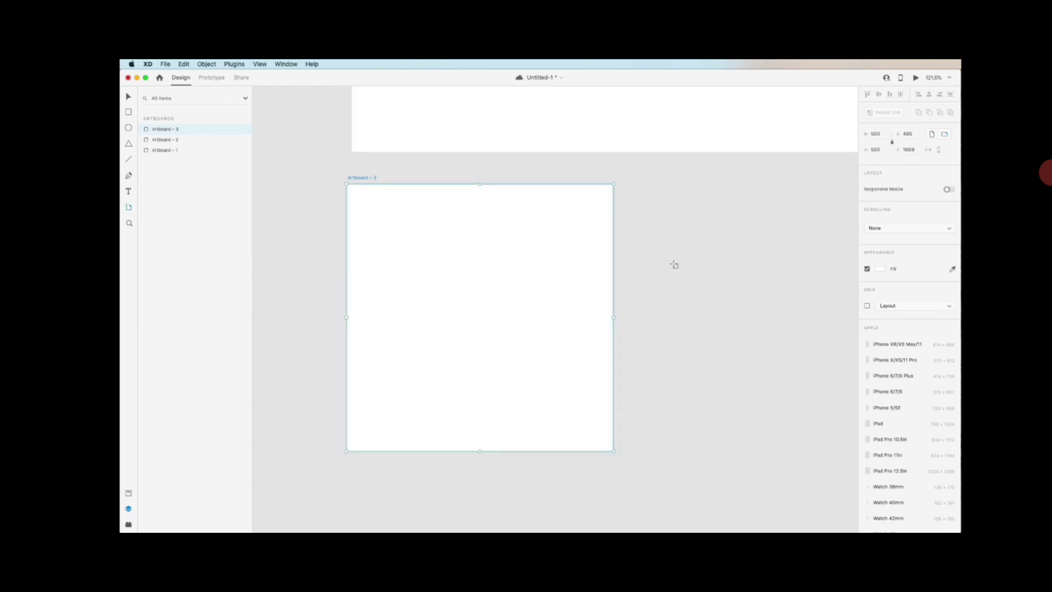
Scale the square artboard proportionally by raising its width in steps of 10 to 580, then setting it to 700.
click(877, 134)
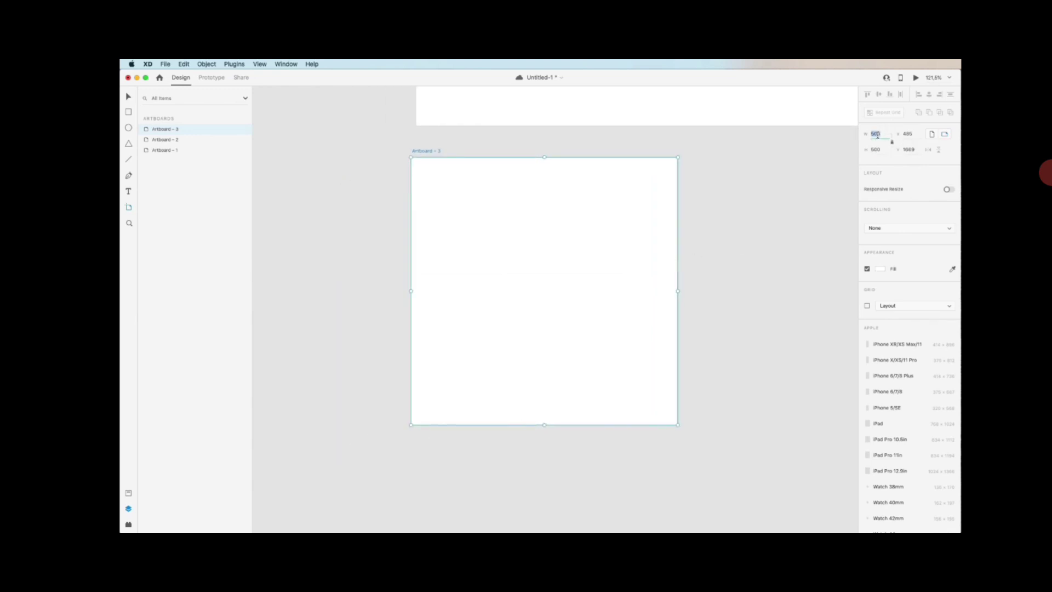
key(shift+Up)
key(shift+Up)
key(shift+Up)
key(shift+Up)
key(shift+Up)
key(shift+Up)
key(shift+Up)
key(shift+Up)
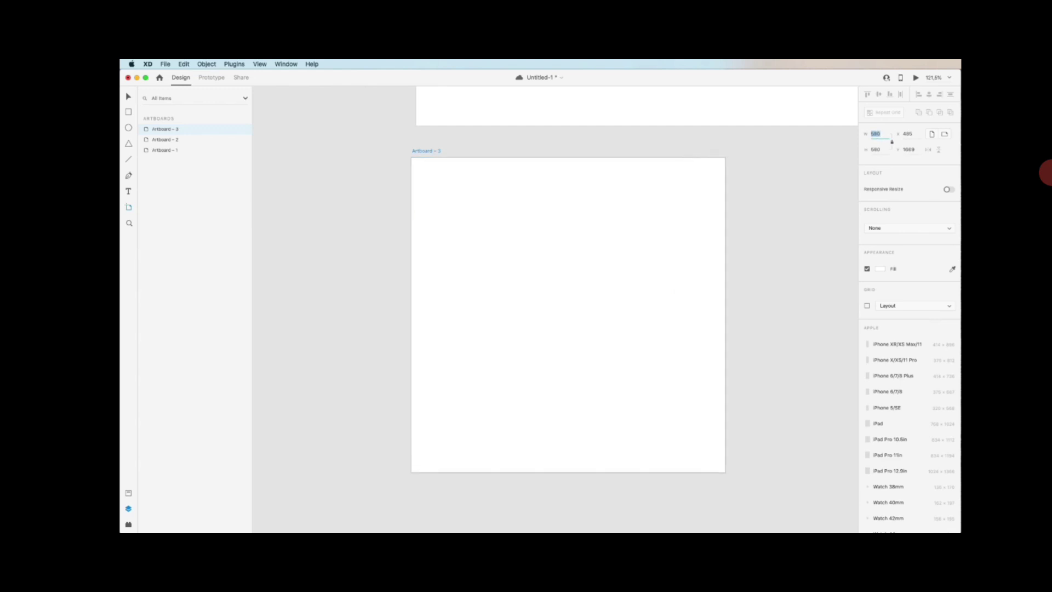
text(700)
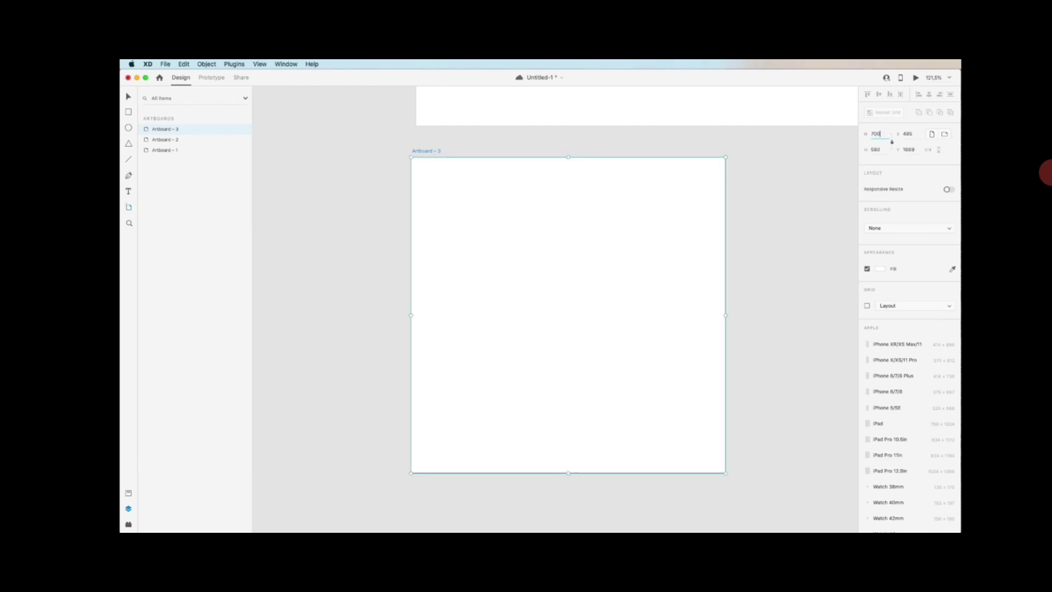
key(Return)
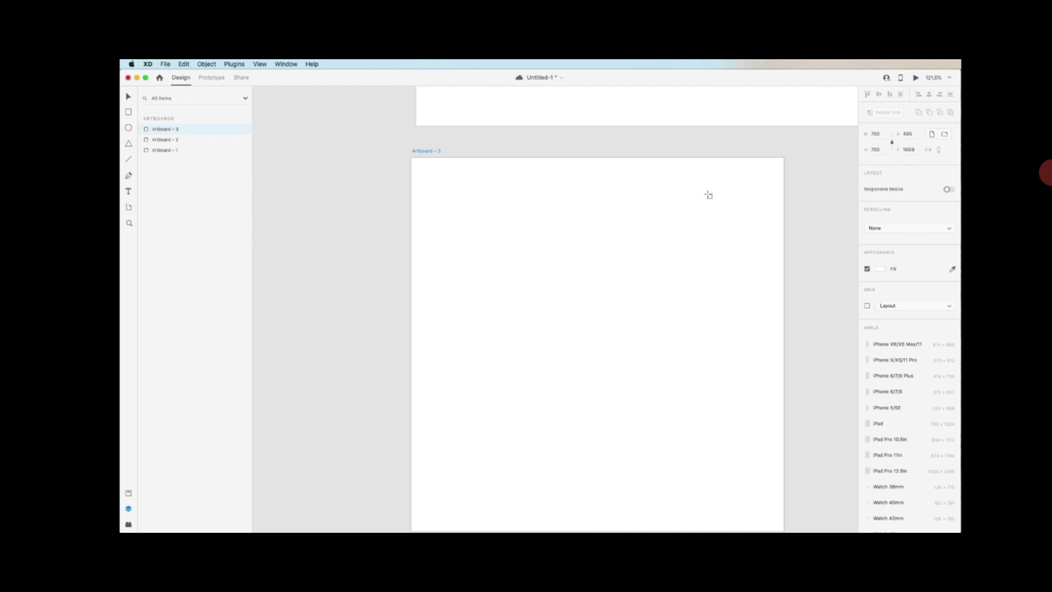
scroll(708, 195, down, 5)
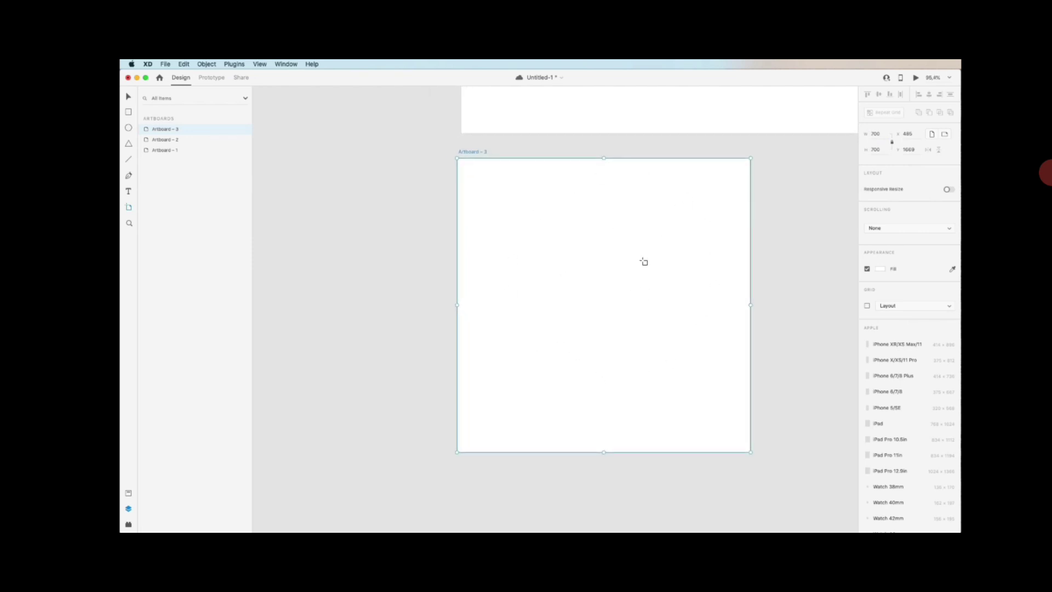
scroll(644, 262, right, 5)
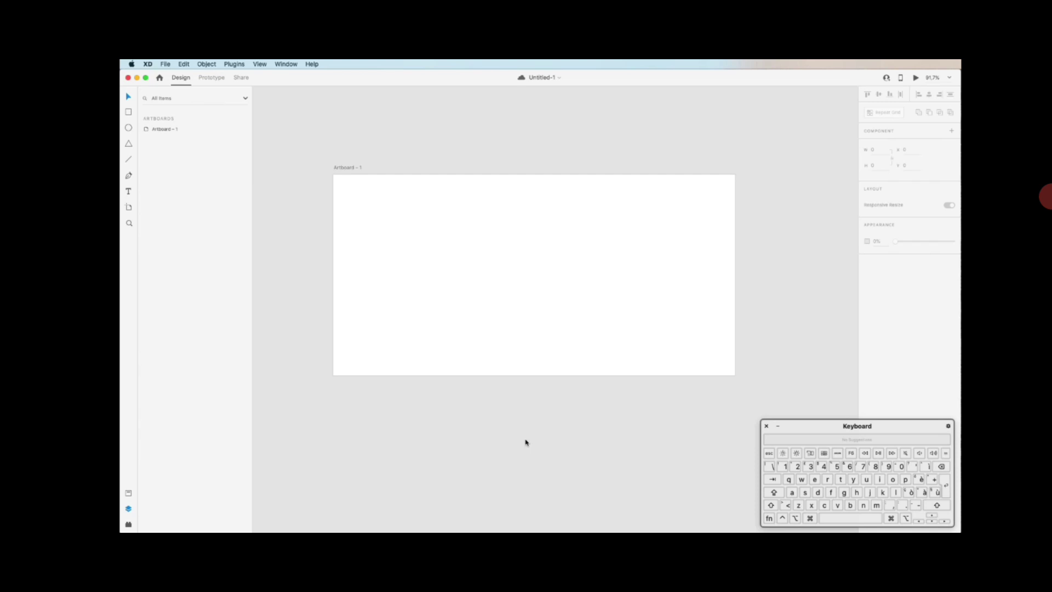
Name the document Dashboard and set it to be saved on the computer instead of in Cloud Documents.
click(536, 79)
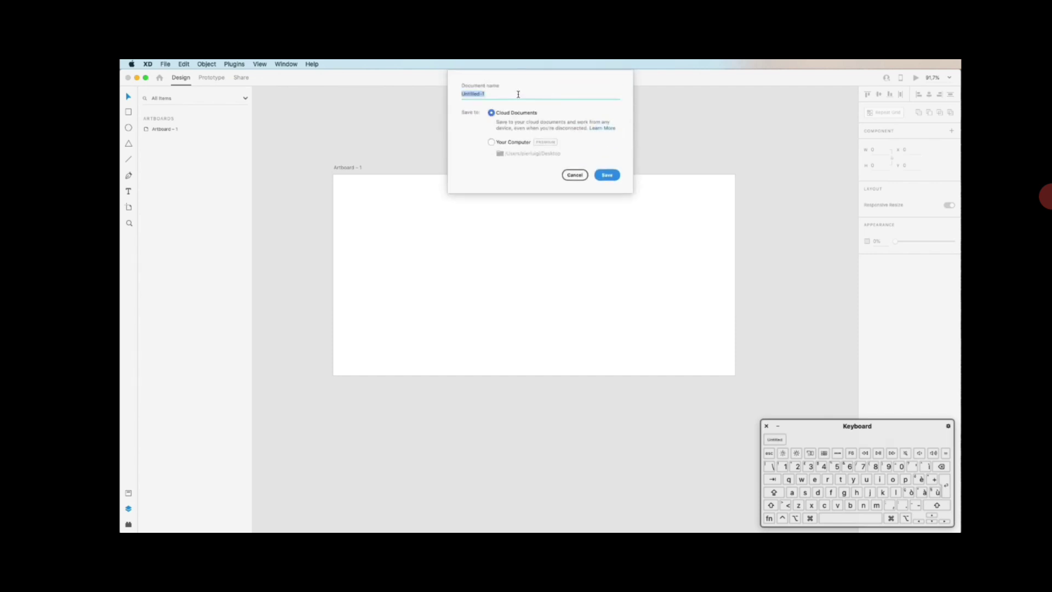
key(shift)
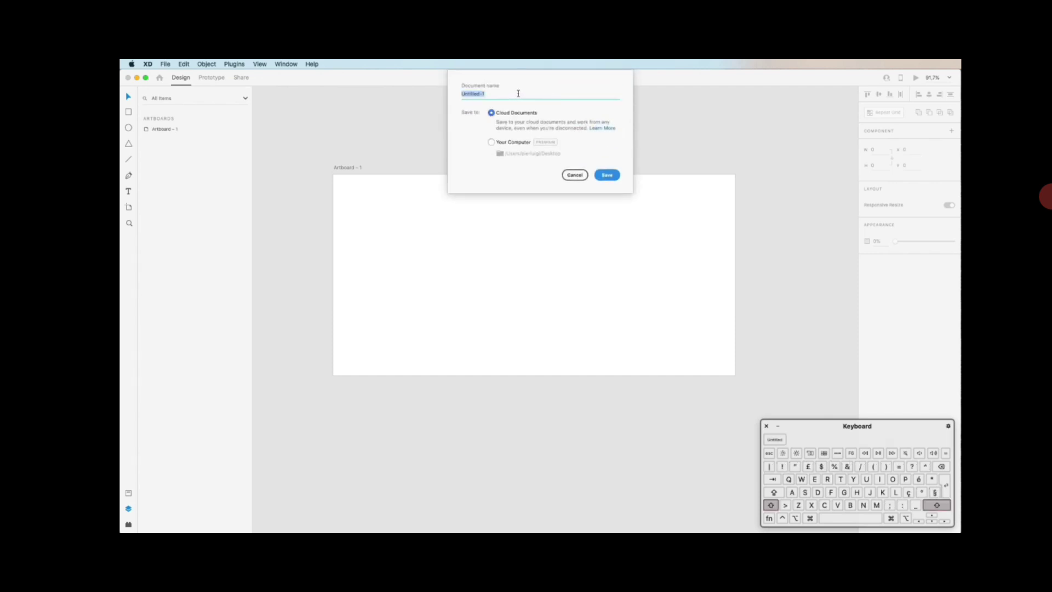
text(Dashbo)
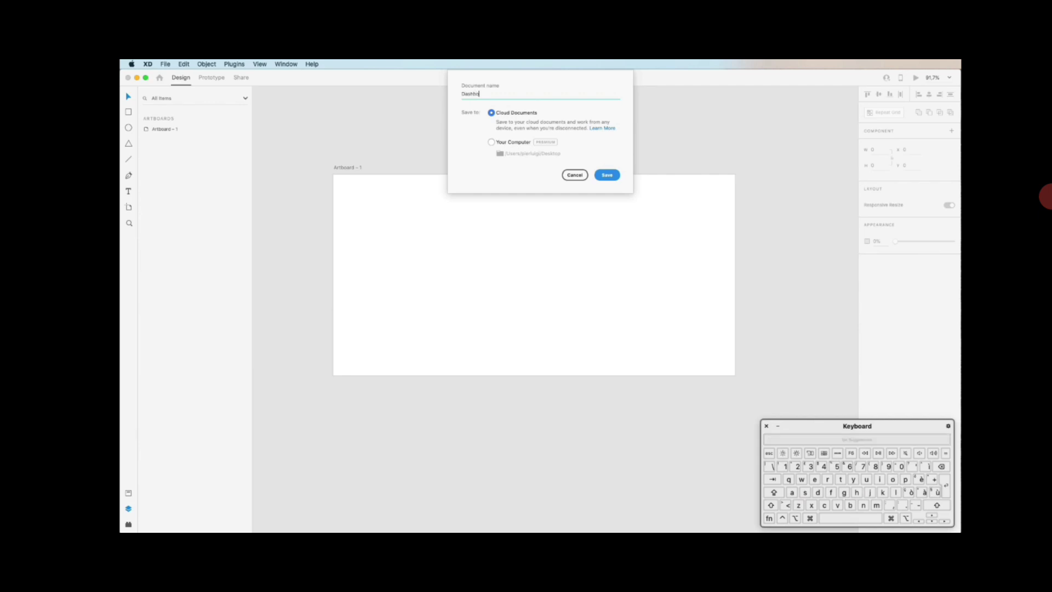
text(ard)
click(506, 143)
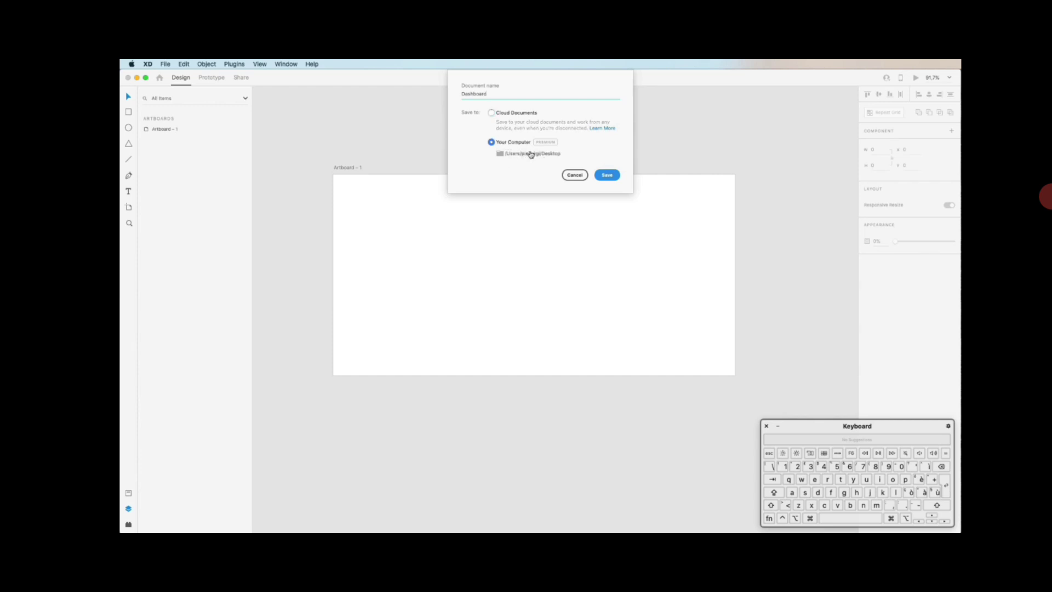
Choose the UI Faces folder on the Desktop as the save location and save the document.
click(531, 155)
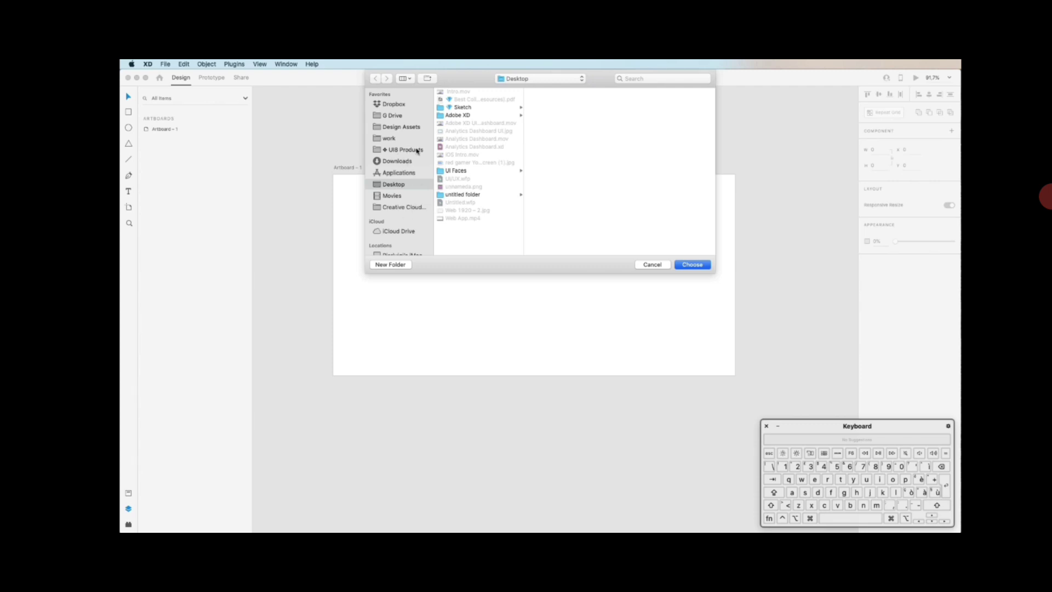
click(466, 171)
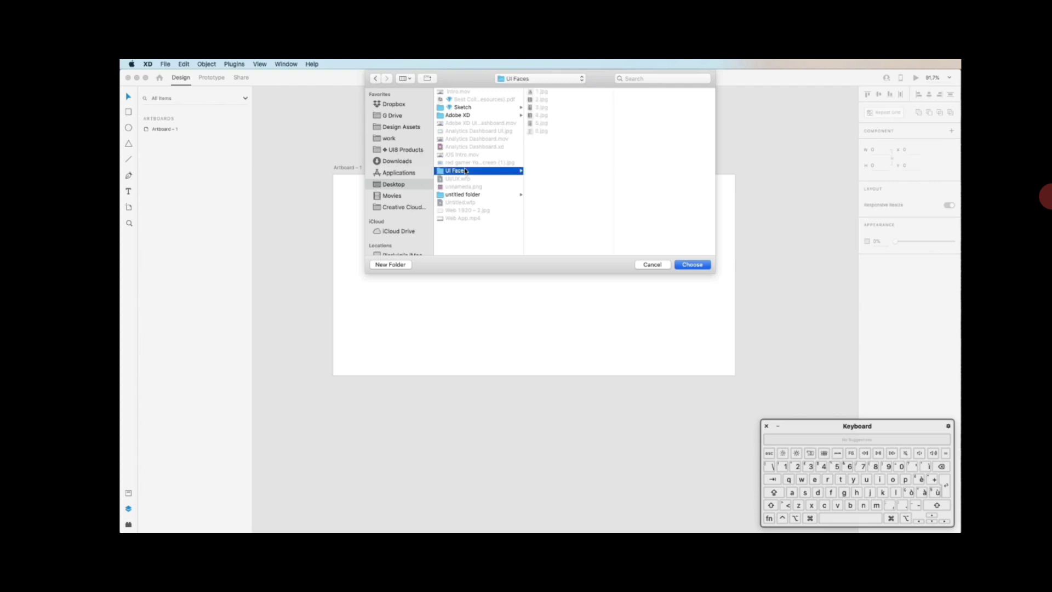
click(692, 263)
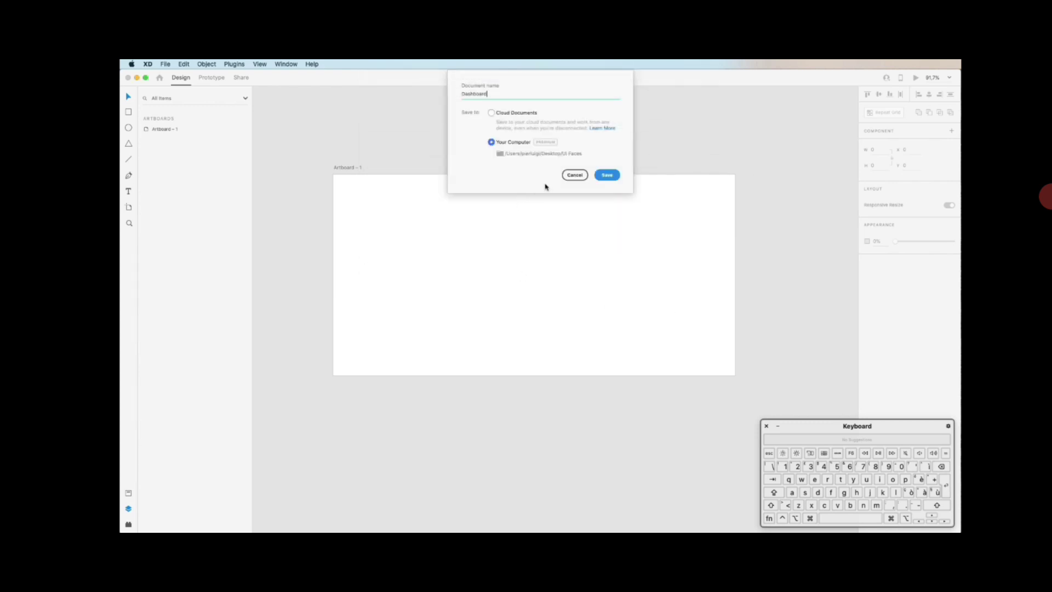
click(607, 175)
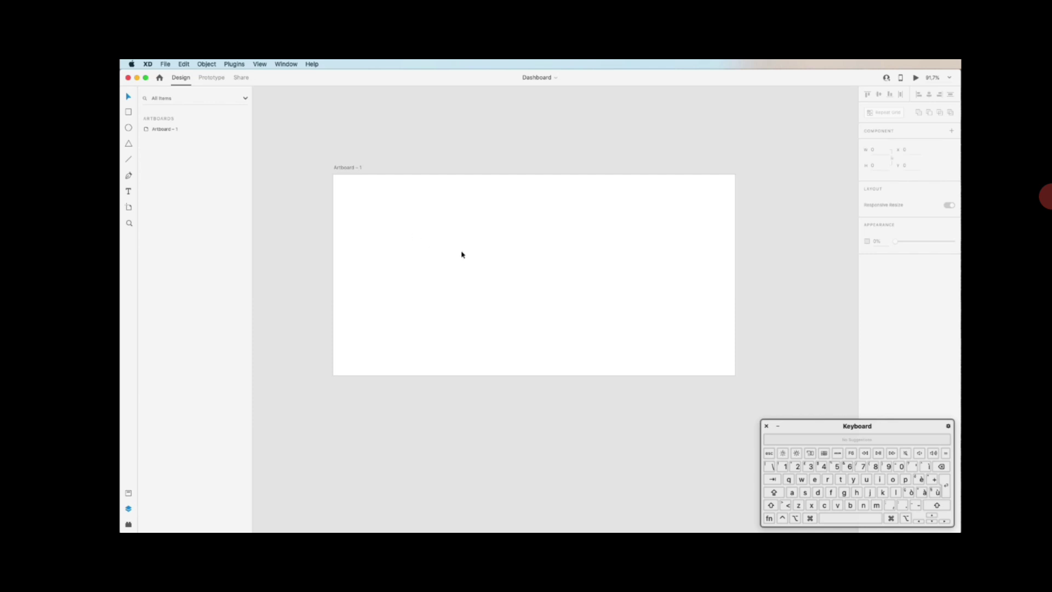
Draw a rectangle about 113 by 150 in the upper-left area of the artboard and save the document.
click(475, 254)
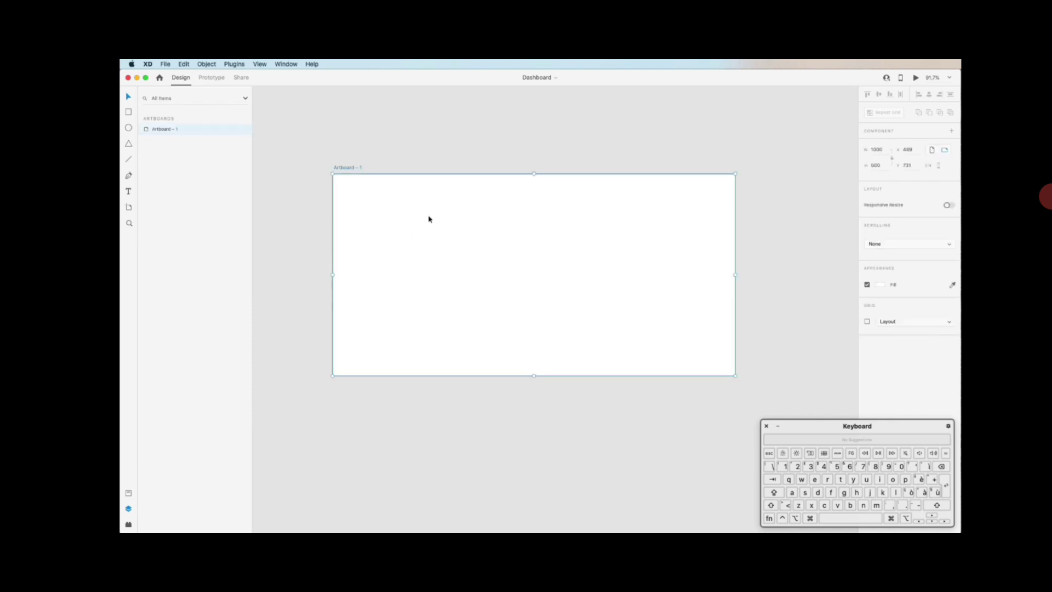
key(r)
drag(420, 210, 466, 271)
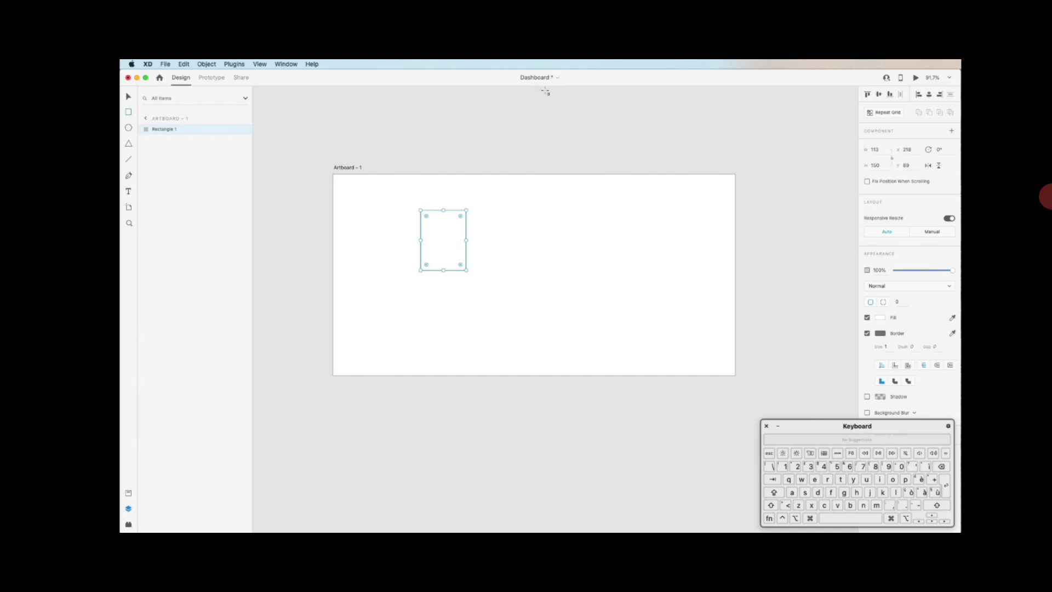
key(v)
click(519, 148)
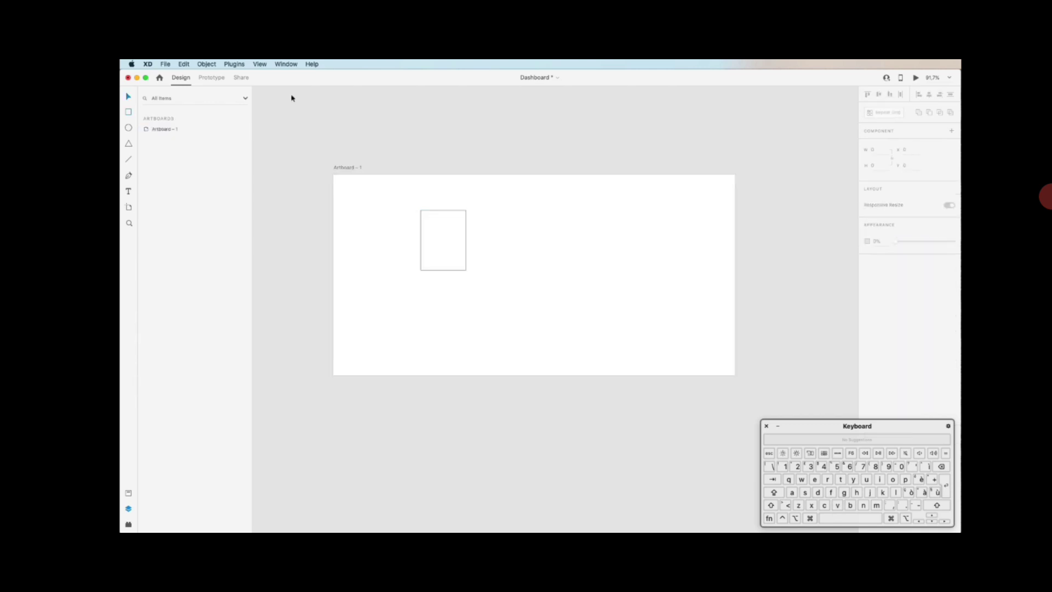
click(164, 65)
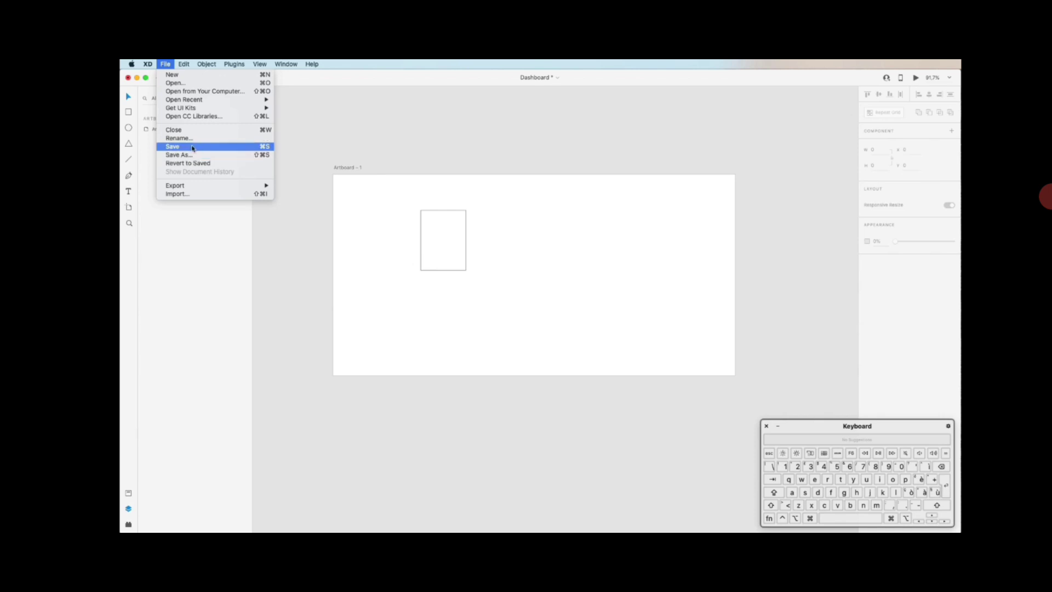
click(193, 147)
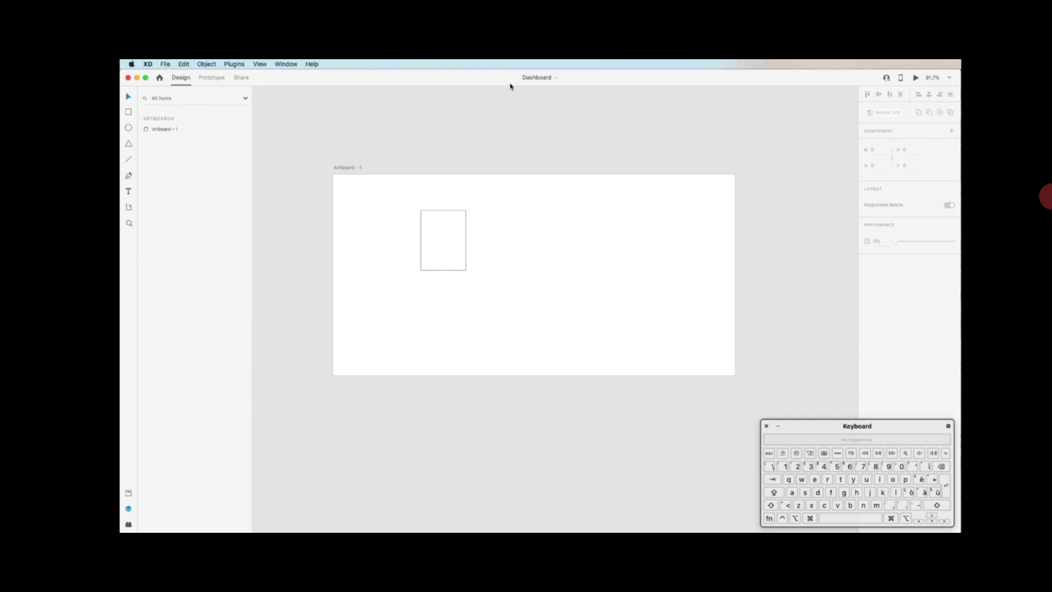
Use Save As to store the document as Dashboard in Cloud Documents.
click(166, 65)
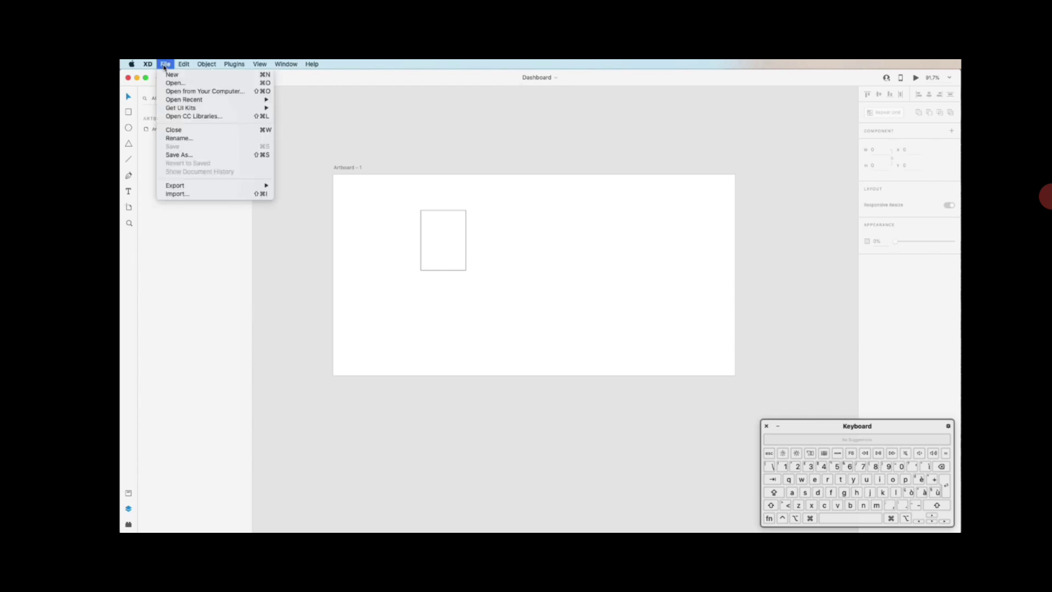
click(182, 156)
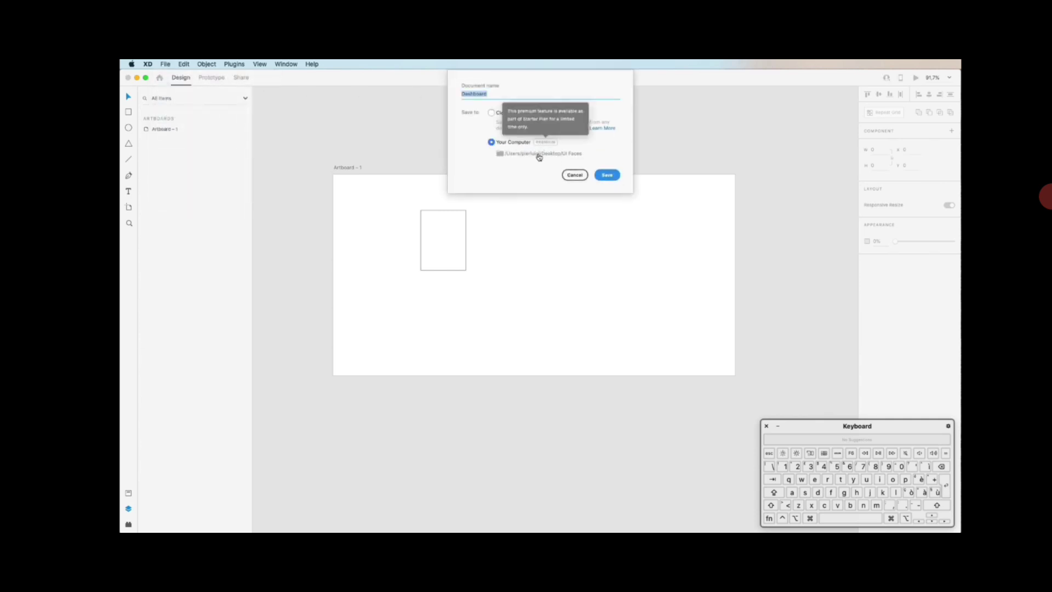
click(492, 113)
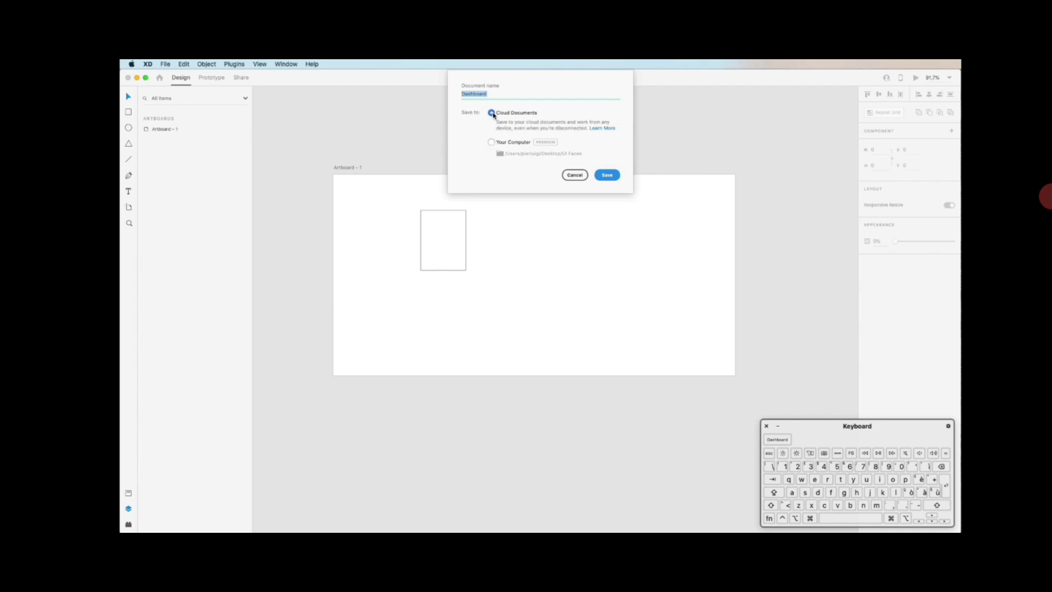
click(518, 146)
click(521, 113)
click(615, 176)
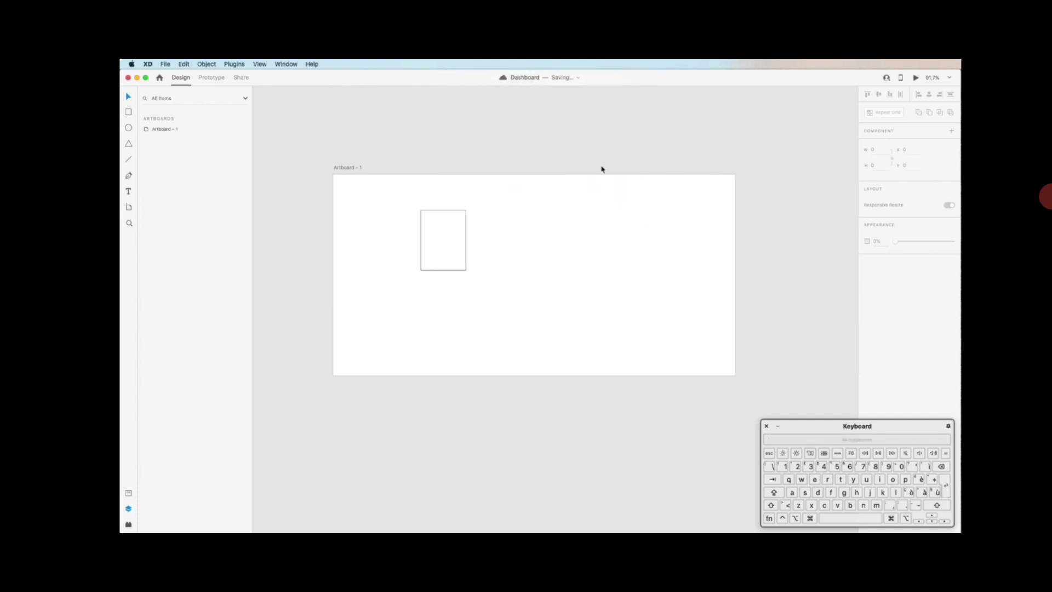
Move the rectangle slightly right and down, to about X 300 and Y 106, and save the document.
click(166, 65)
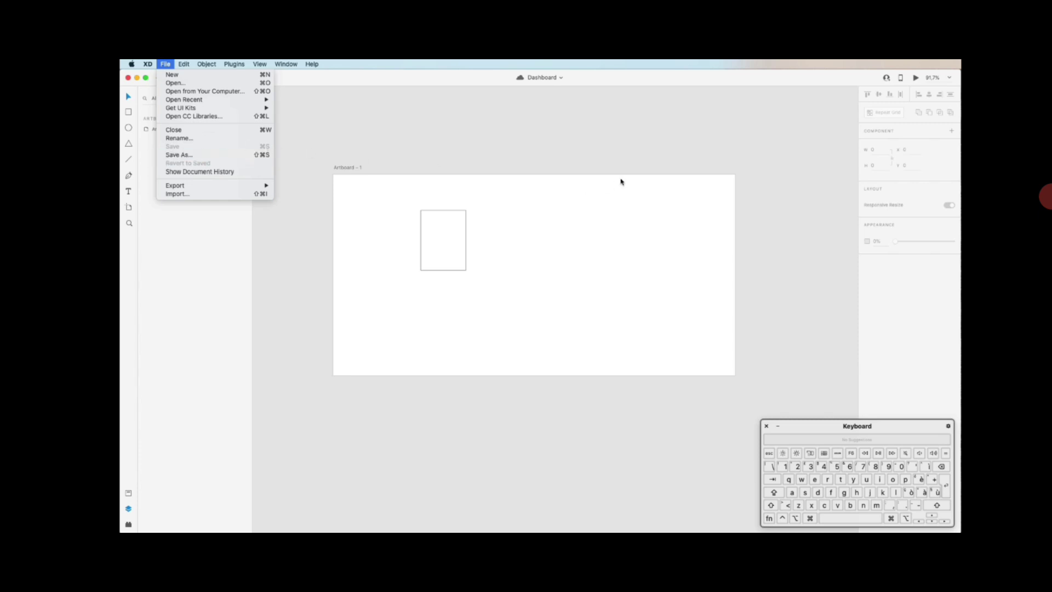
click(448, 235)
drag(449, 235, 485, 245)
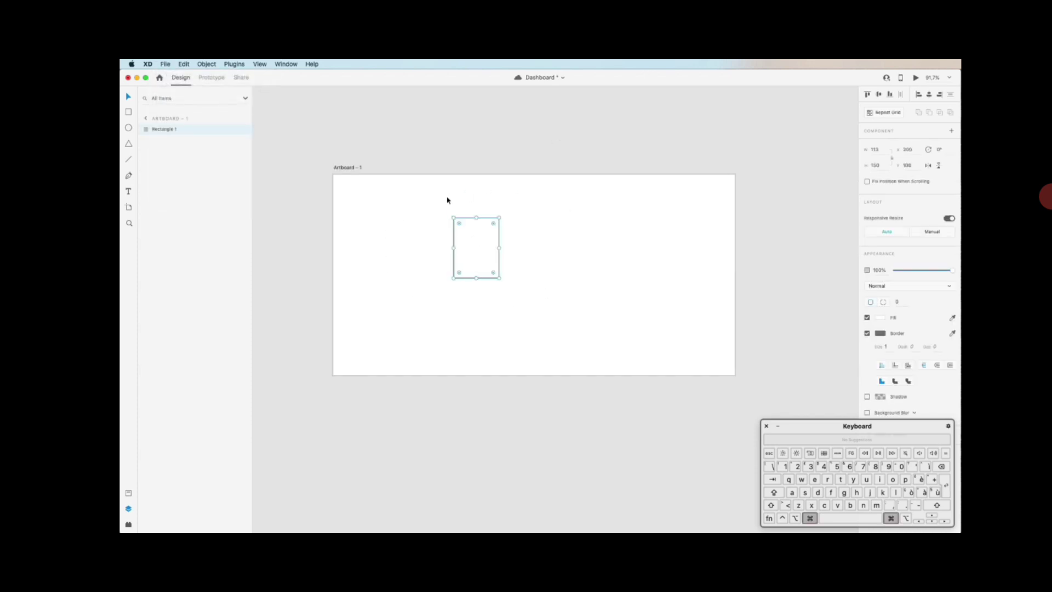
key(super+s)
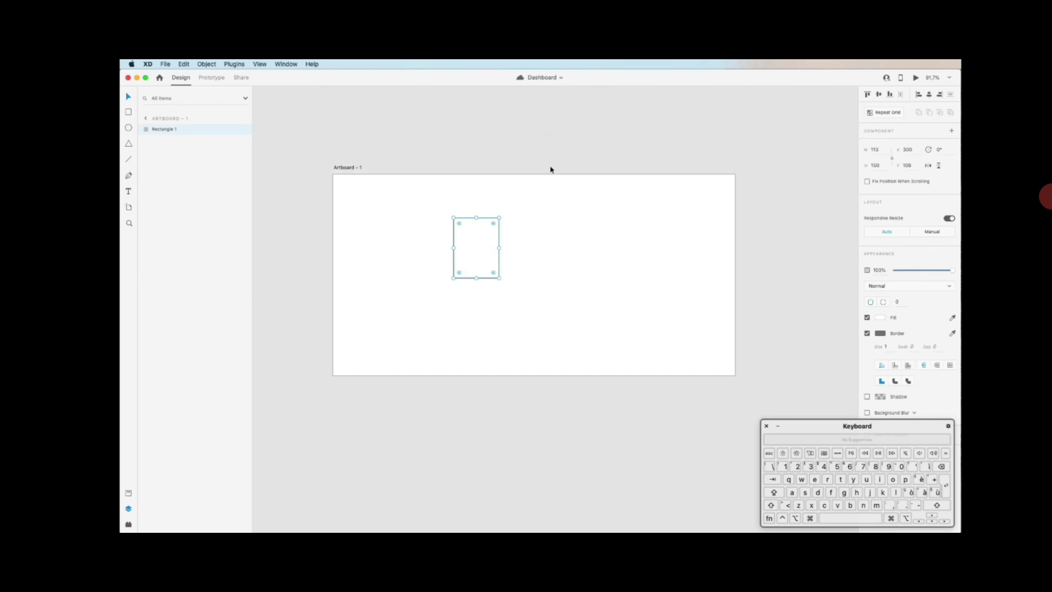
key(shift)
key(super)
key(shift)
key(super+shift+s)
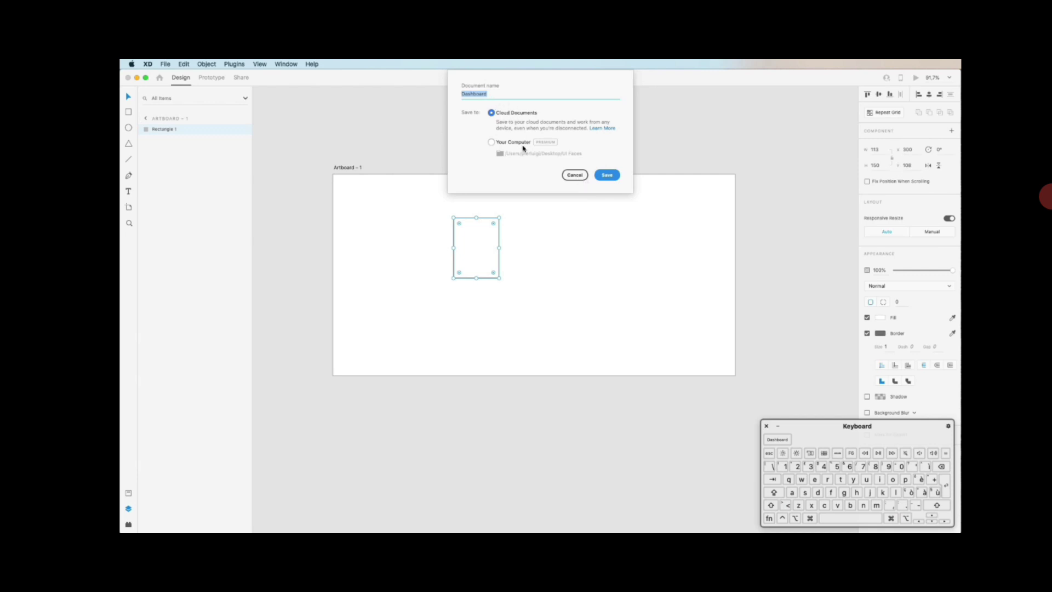
click(575, 175)
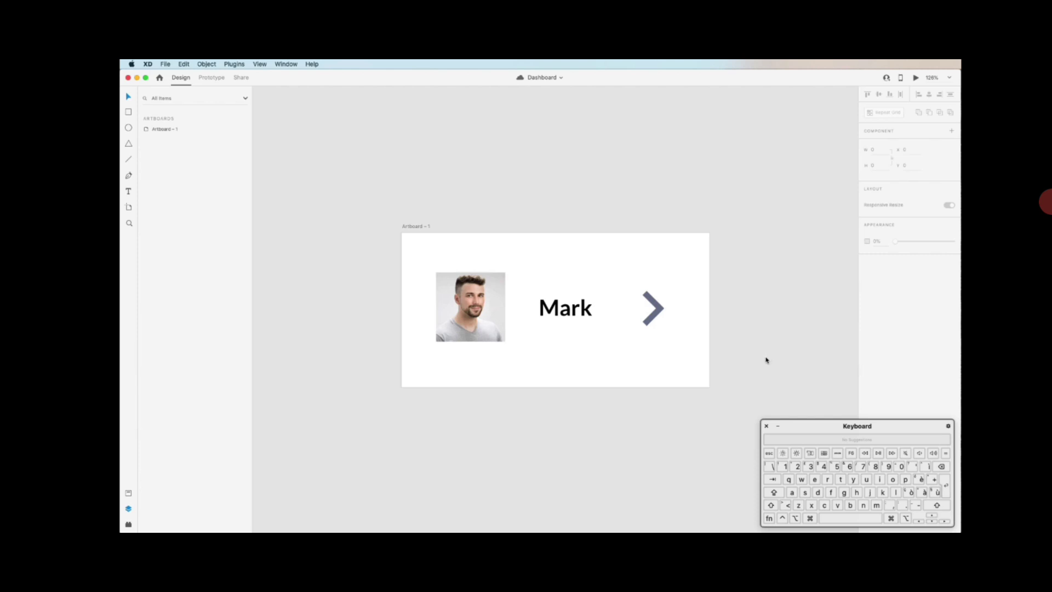
Display the layers of the artboard, then hide the layer list and show it again twice.
click(476, 250)
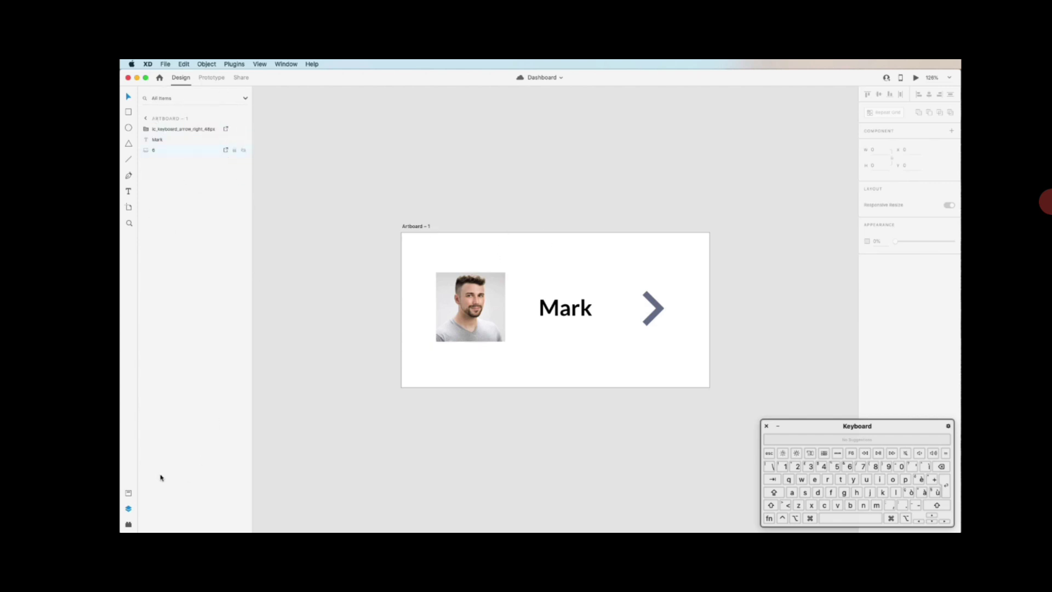
click(129, 510)
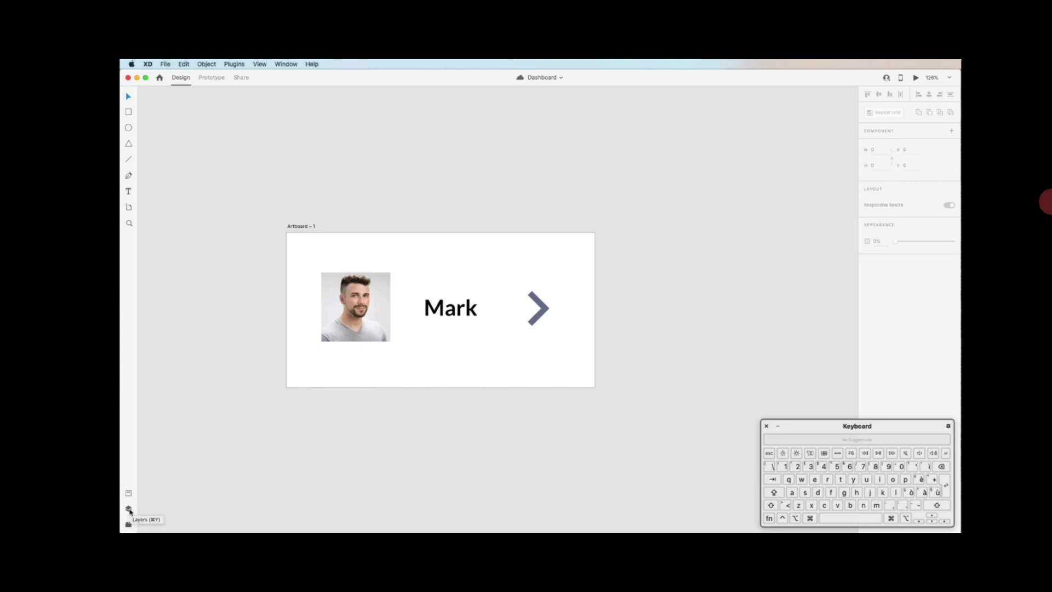
click(130, 510)
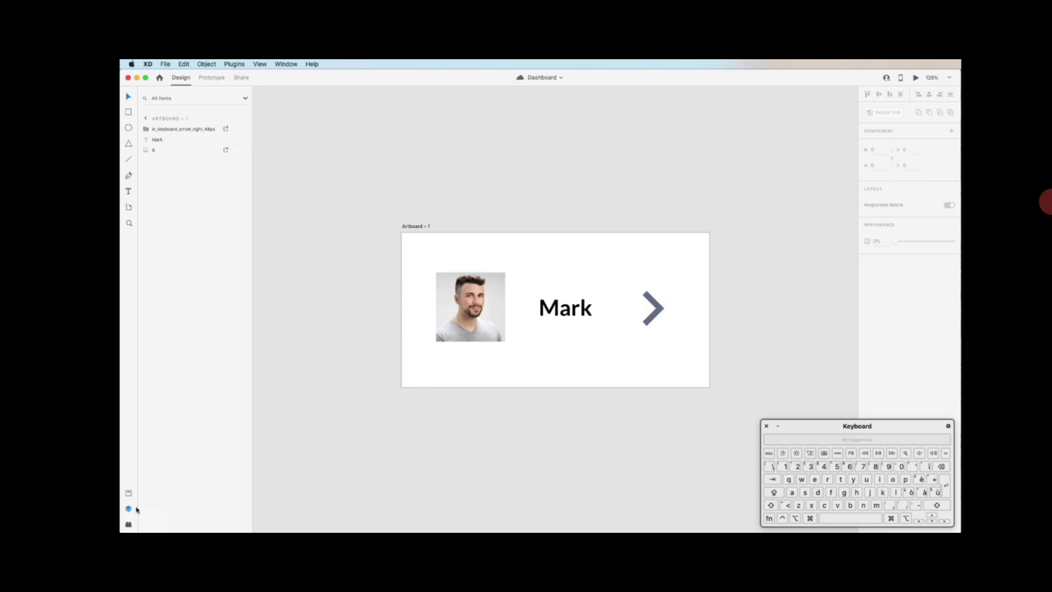
key(super)
key(super+y)
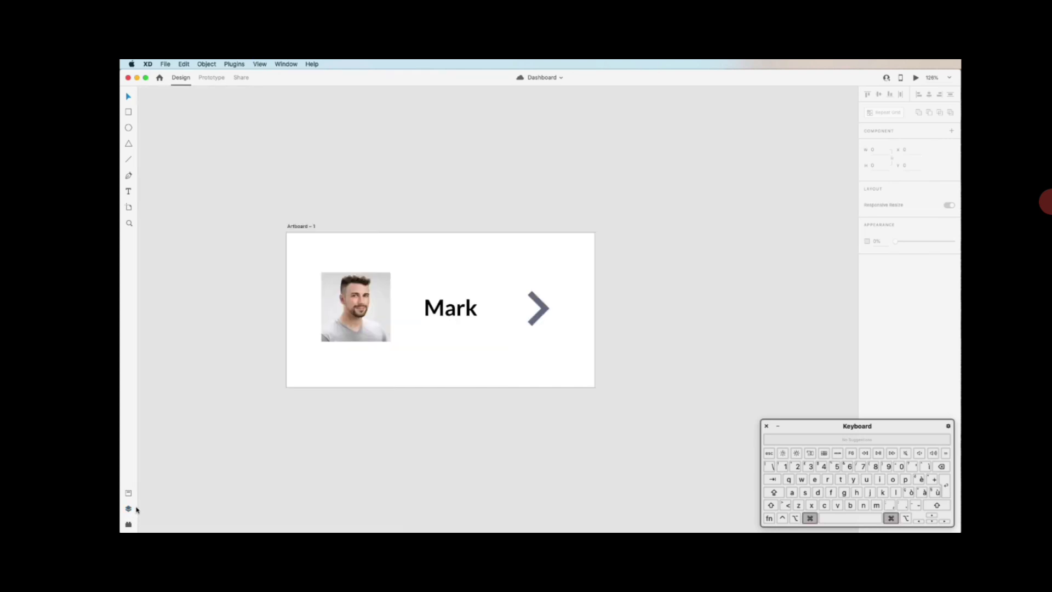
key(super+y)
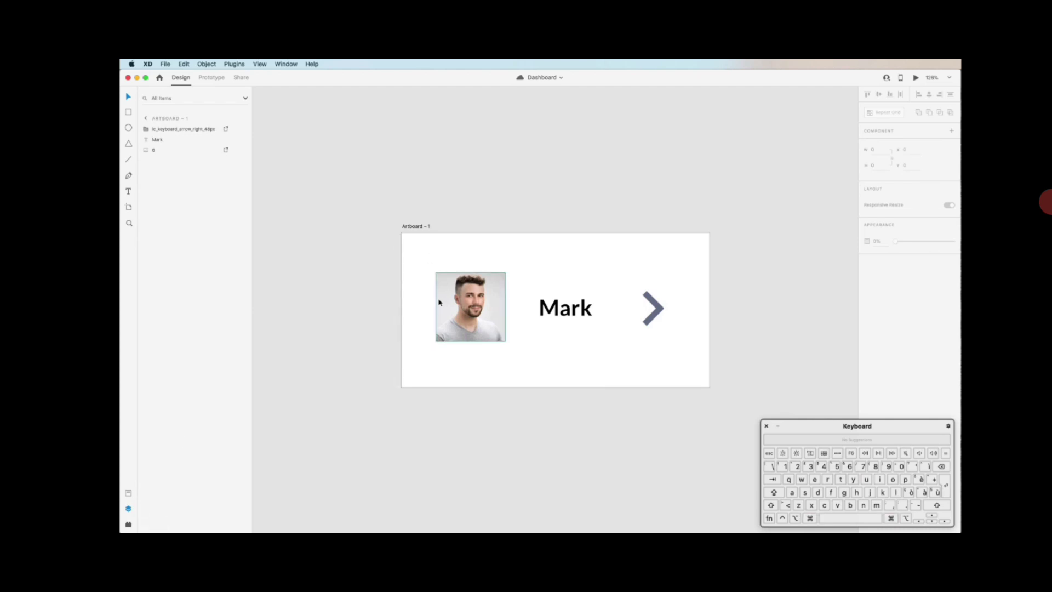
Ungroup the right-arrow icon's layer group so only its path remains in the artboard.
scroll(533, 275, up, 5)
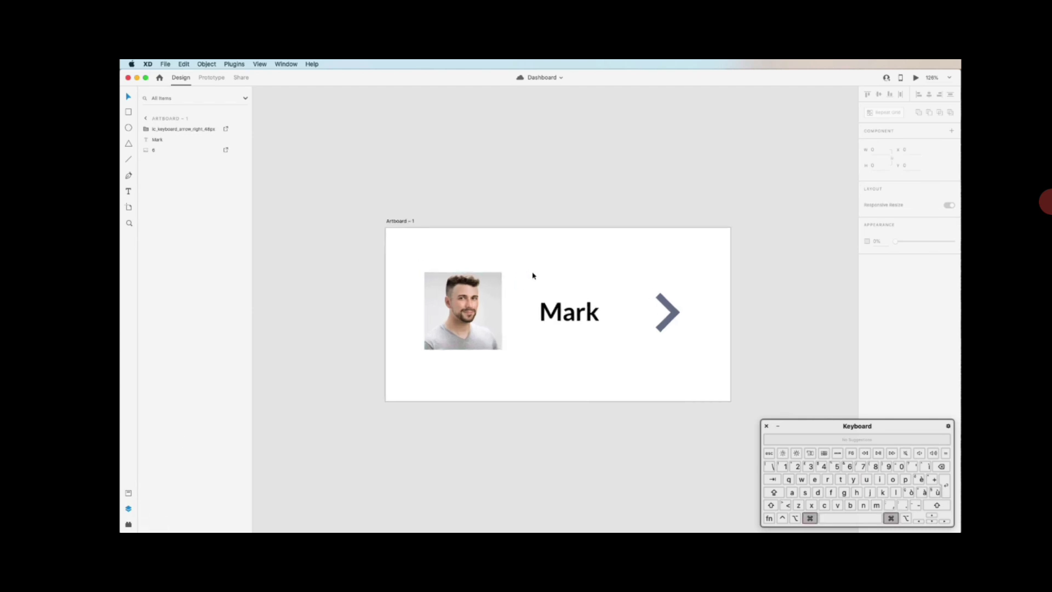
scroll(533, 275, down, 1)
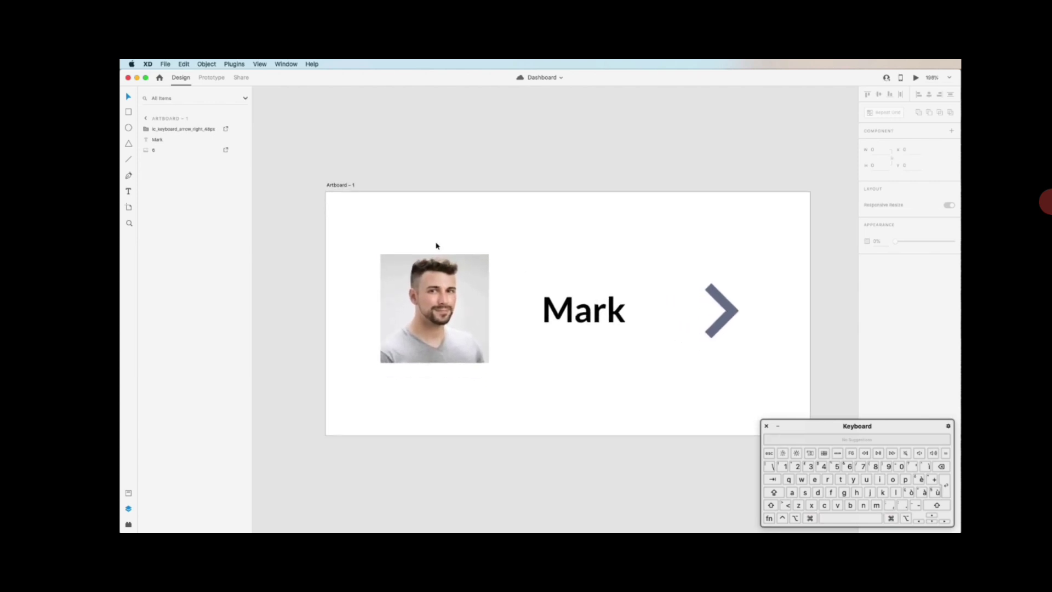
double_click(166, 130)
key(Return)
click(189, 131)
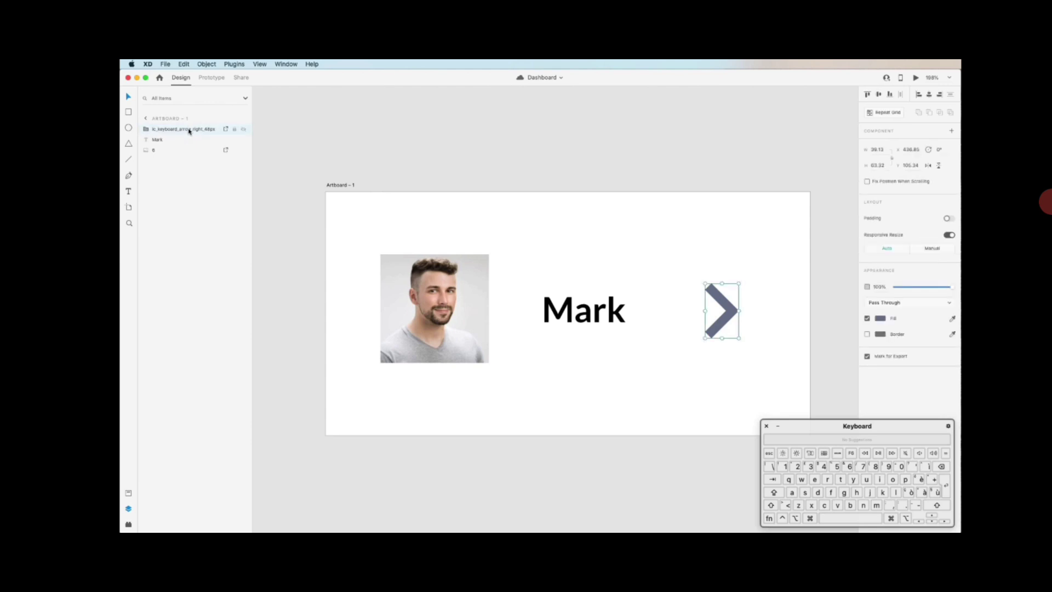
right_click(189, 131)
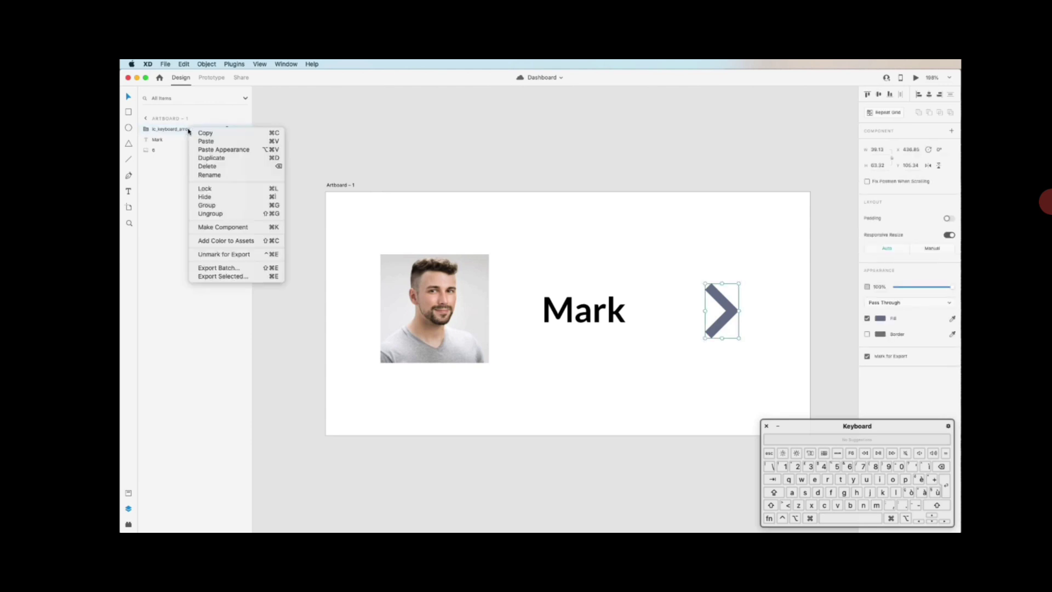
click(218, 214)
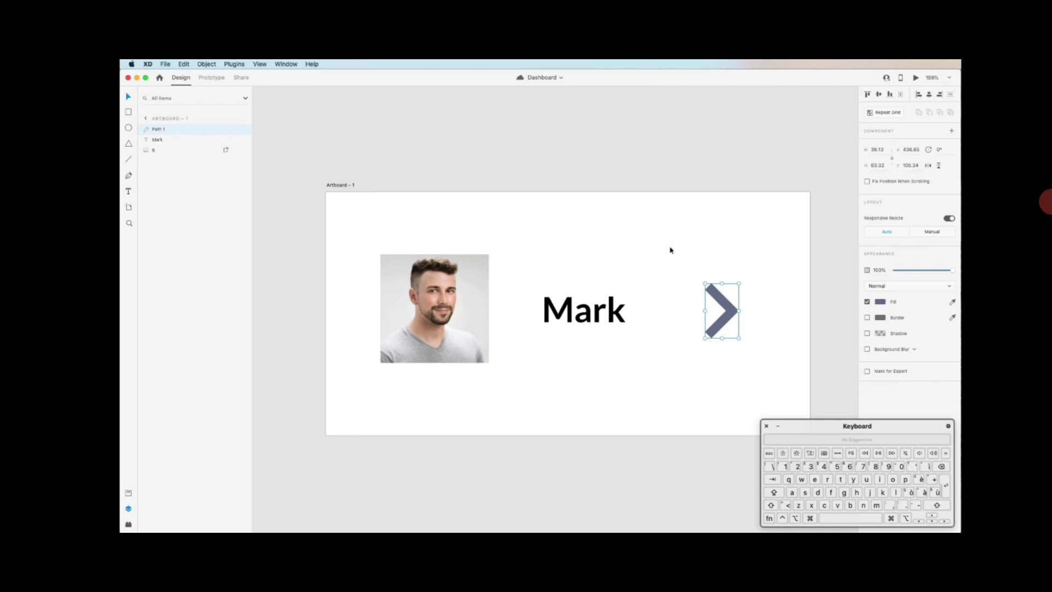
Deselect the arrow path and filter the artboard's layers to Images.
click(642, 261)
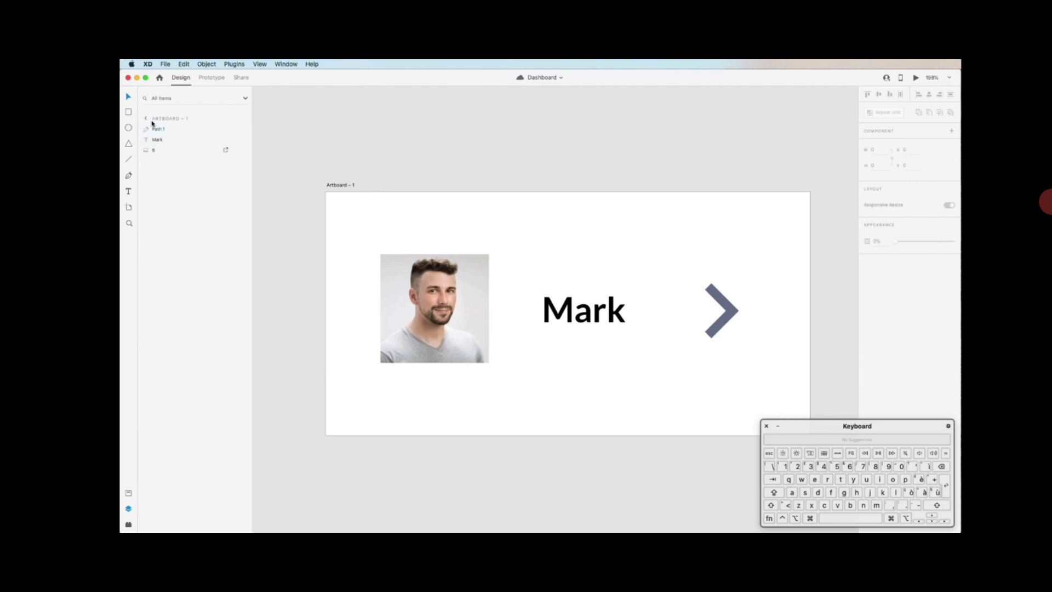
click(243, 102)
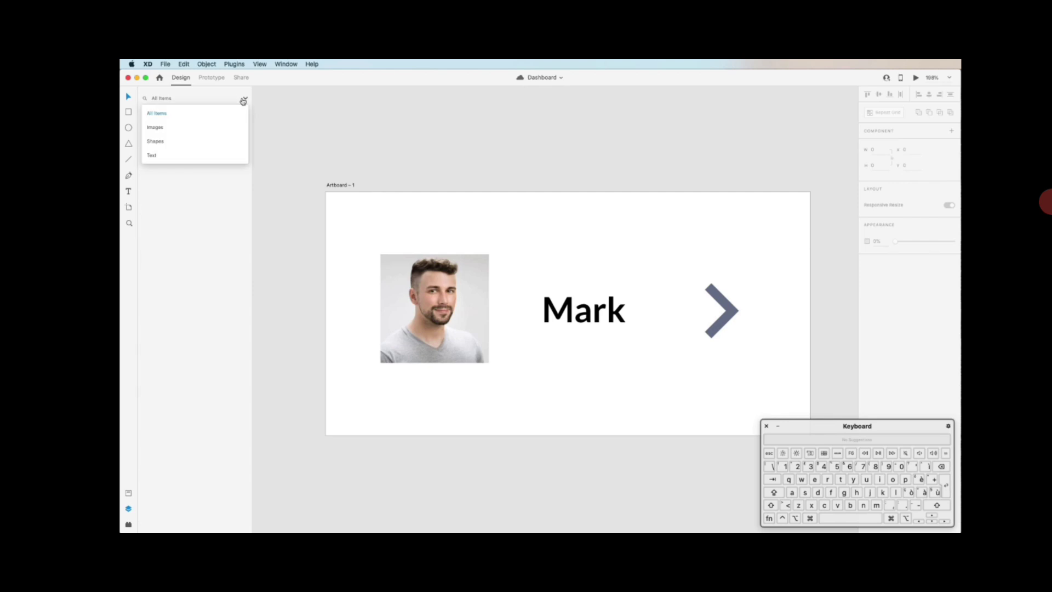
click(177, 126)
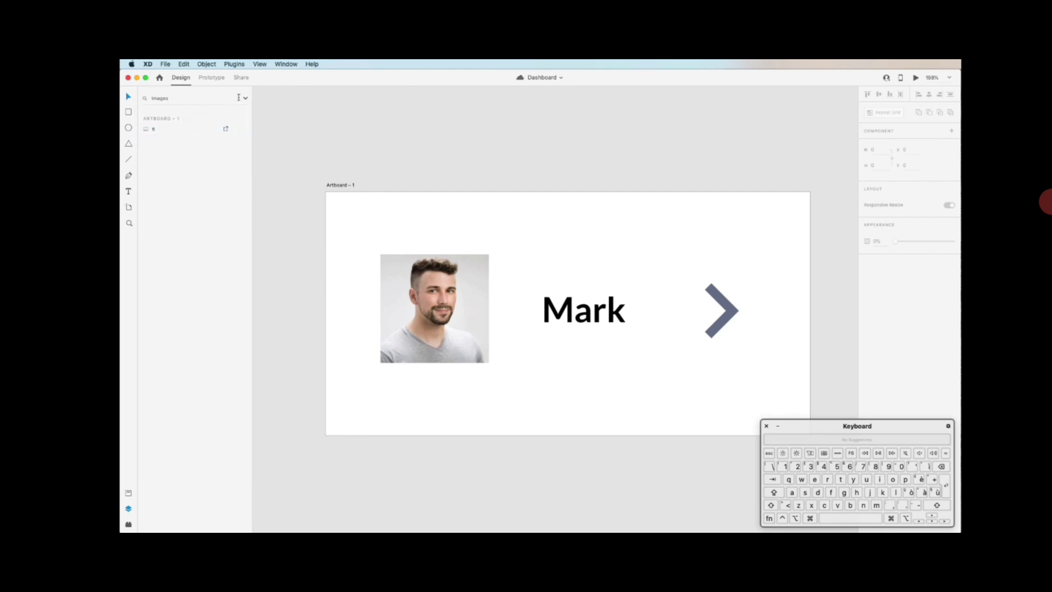
Filter the artboard's layers to Shapes, change the filter to Text, and restore the list to all items.
click(245, 98)
click(177, 139)
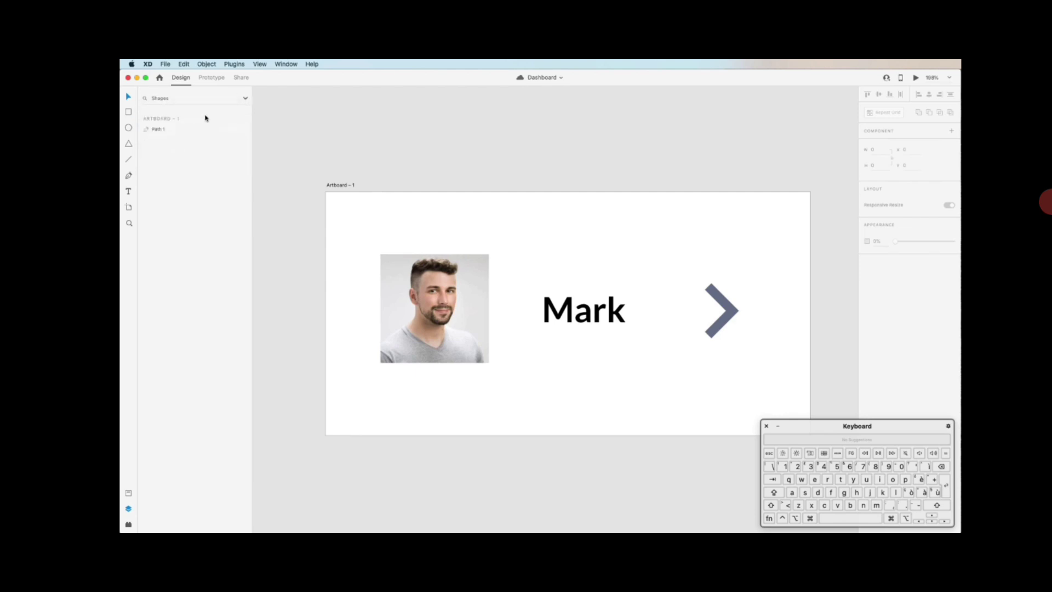
click(245, 98)
click(176, 154)
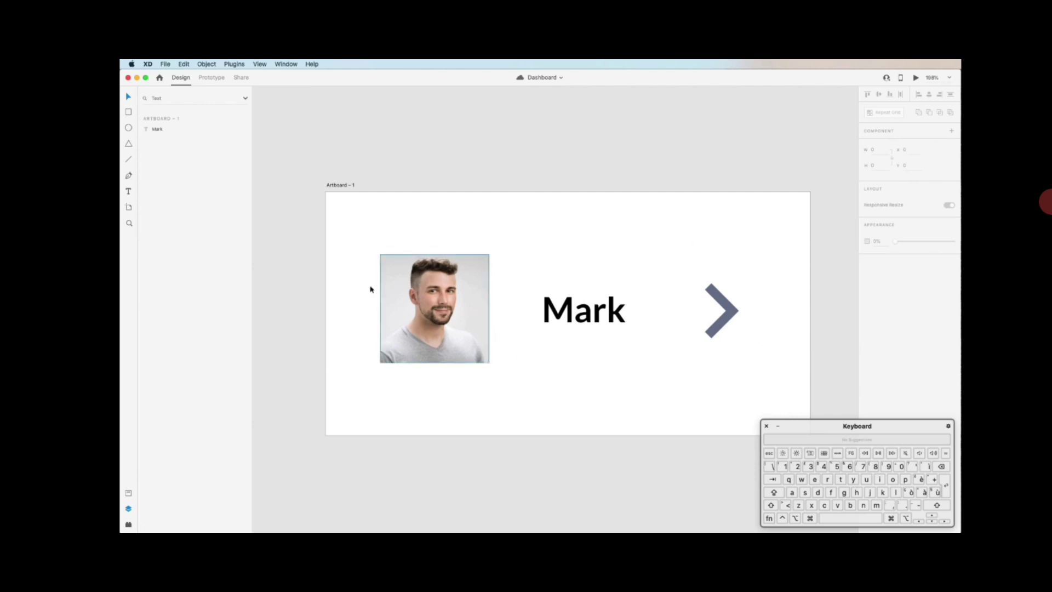
click(245, 98)
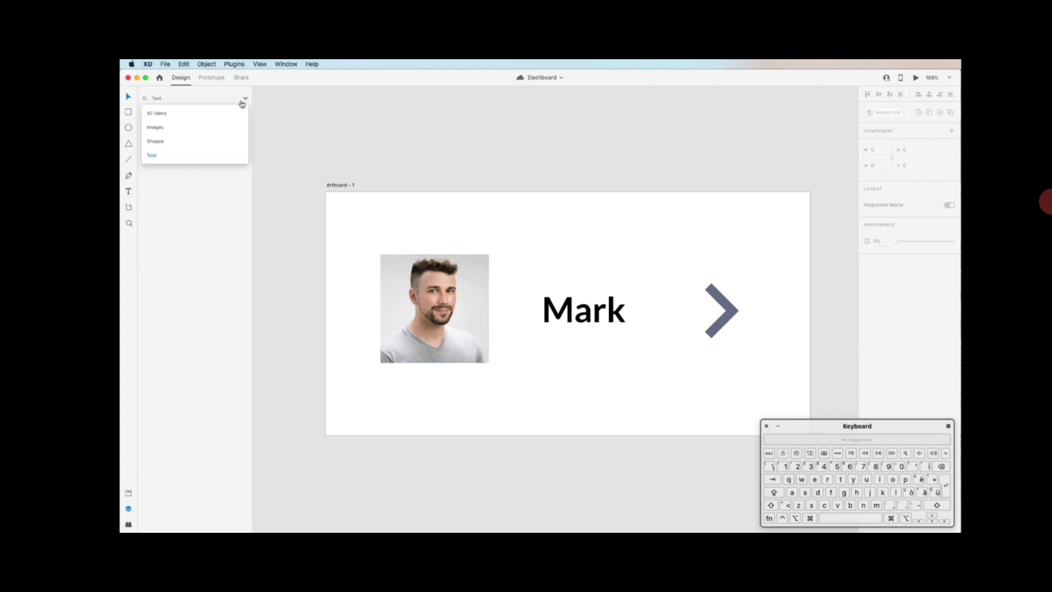
click(192, 118)
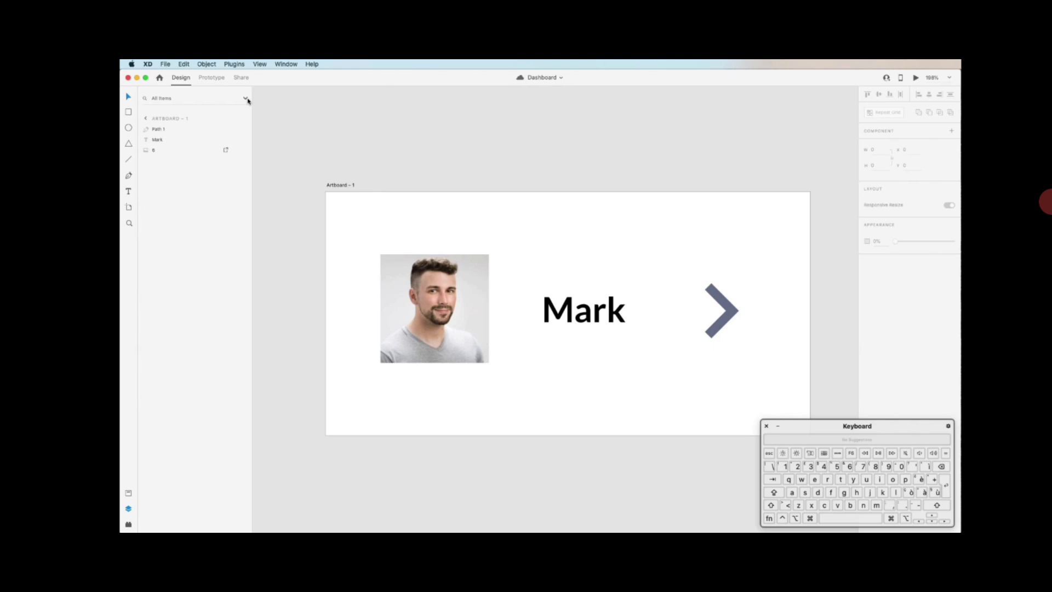
Go back from the artboard's layers to the artboard list and select the artboard there.
click(145, 119)
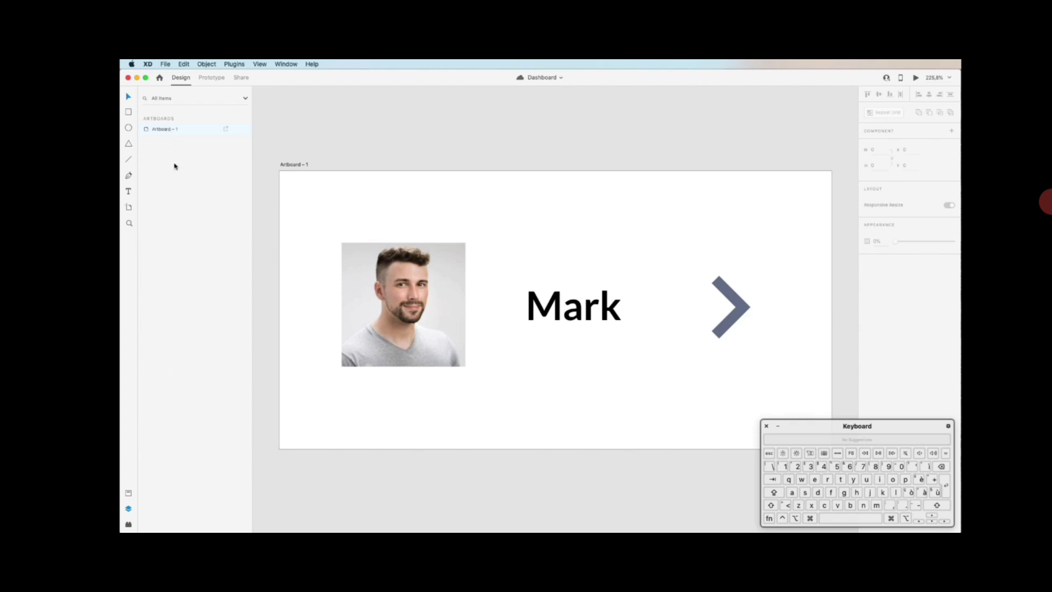
click(166, 130)
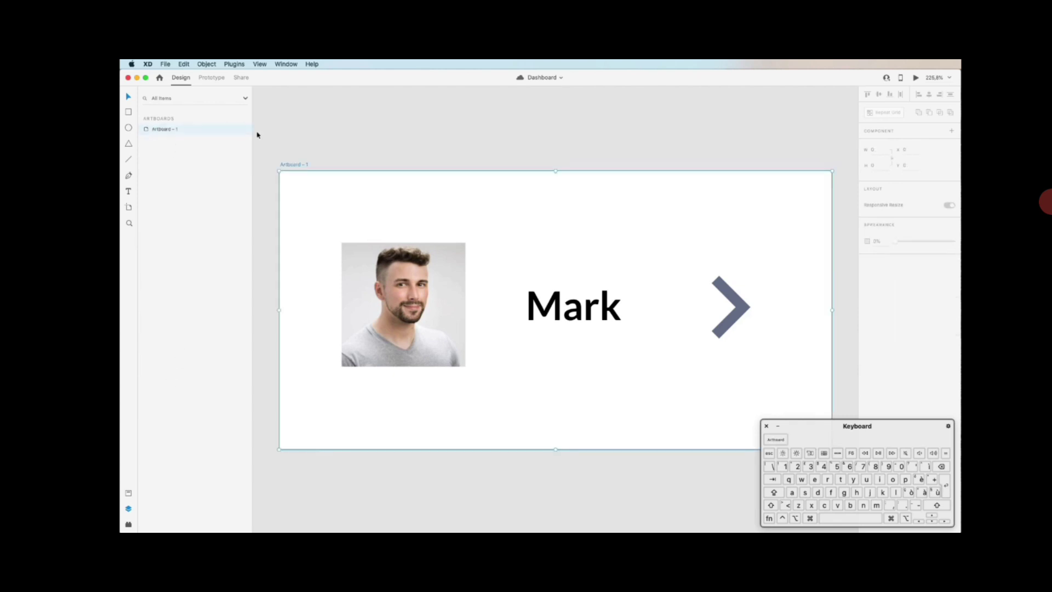
click(414, 274)
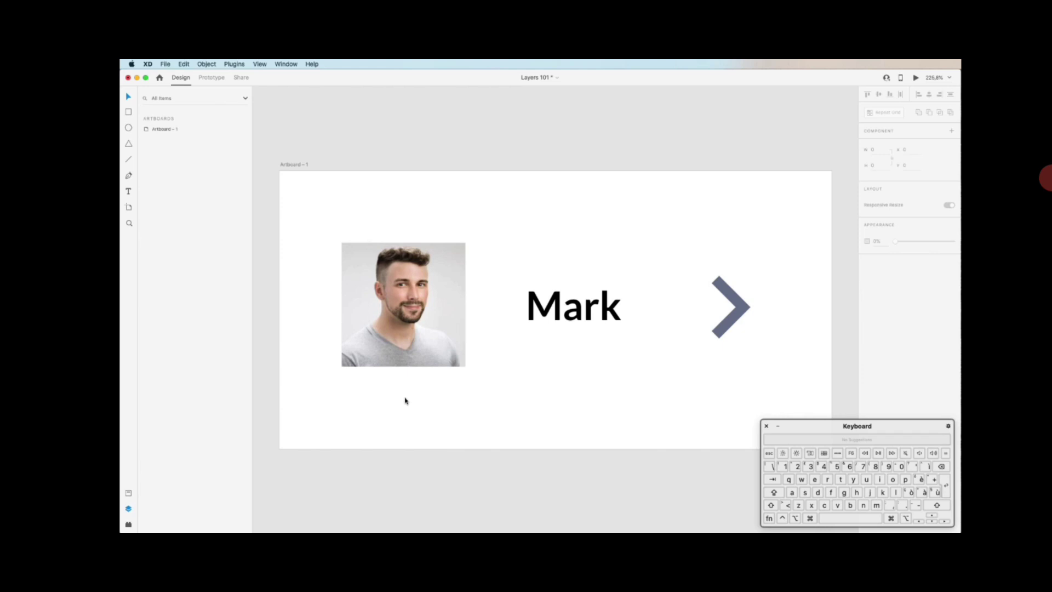
Lock the photo's layer and sweep a selection across the photo to test the lock.
click(406, 341)
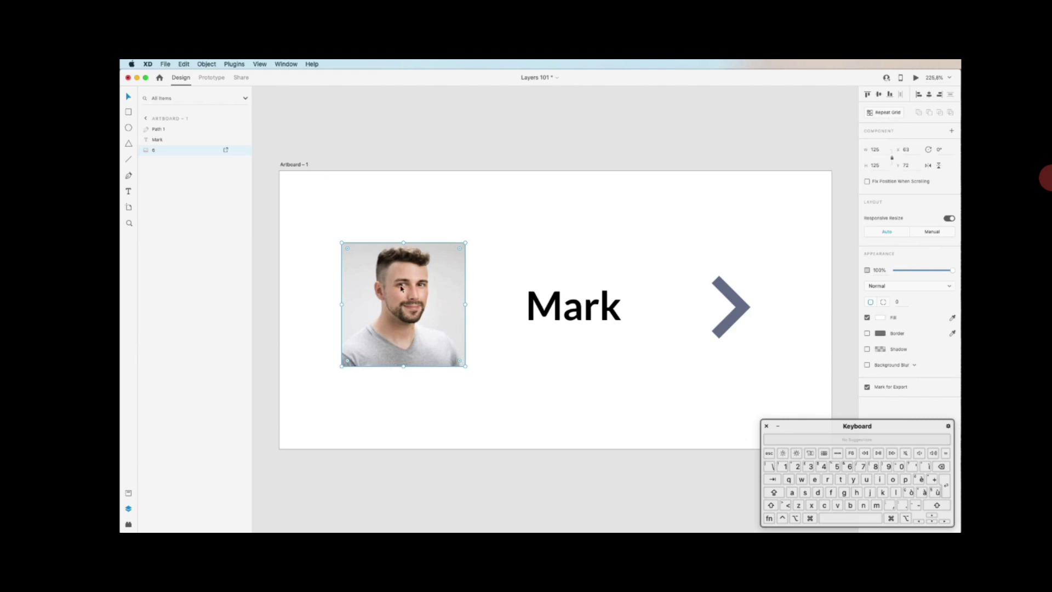
mouse_move(235, 156)
click(235, 153)
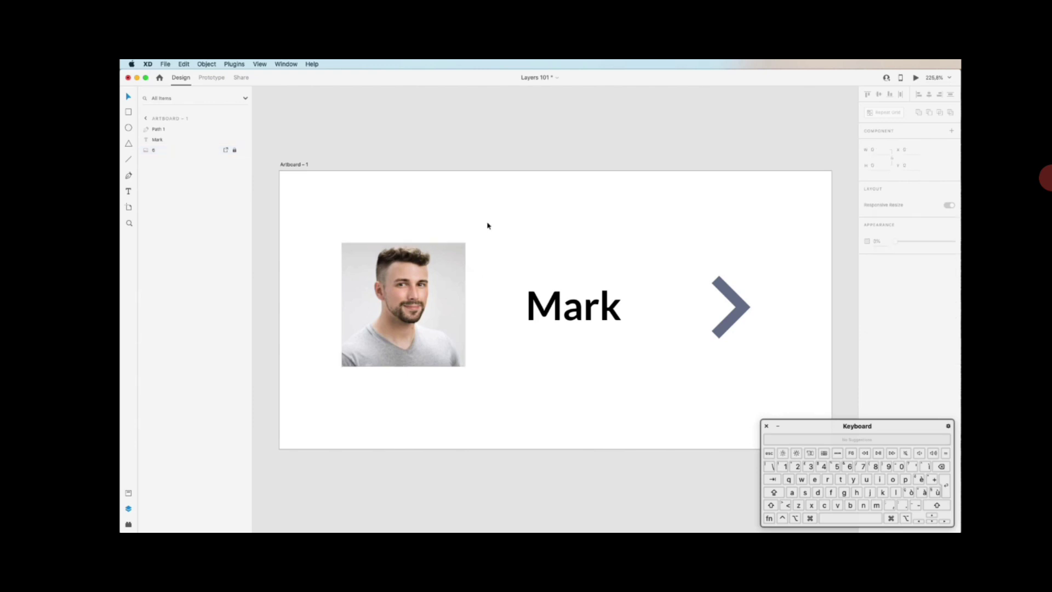
drag(486, 226, 483, 378)
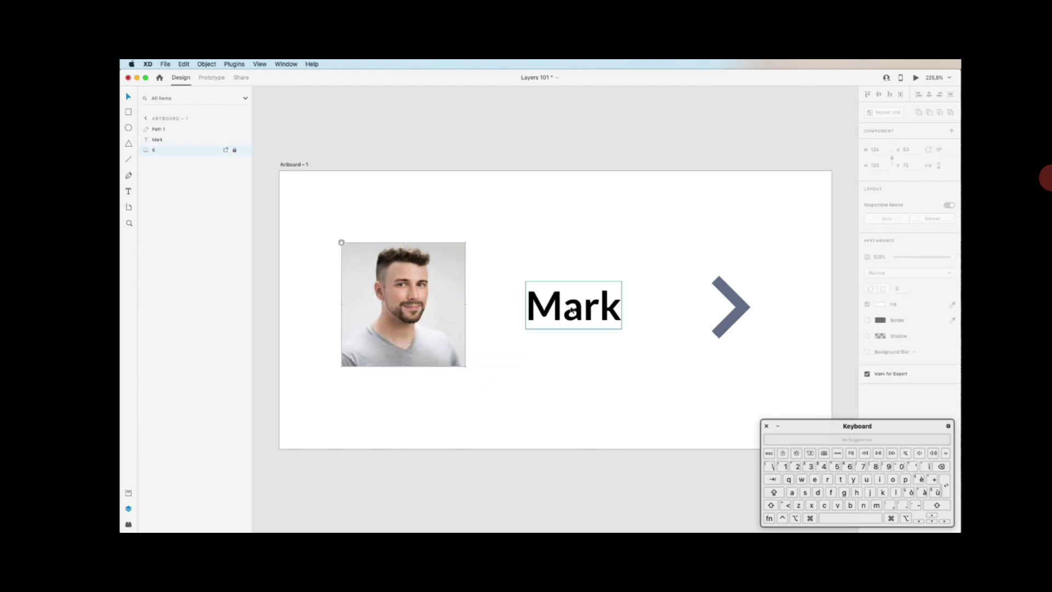
Place the name text over the locked photo, test selecting them, and return the text to the right of the photo.
drag(572, 311, 410, 293)
drag(426, 237, 558, 363)
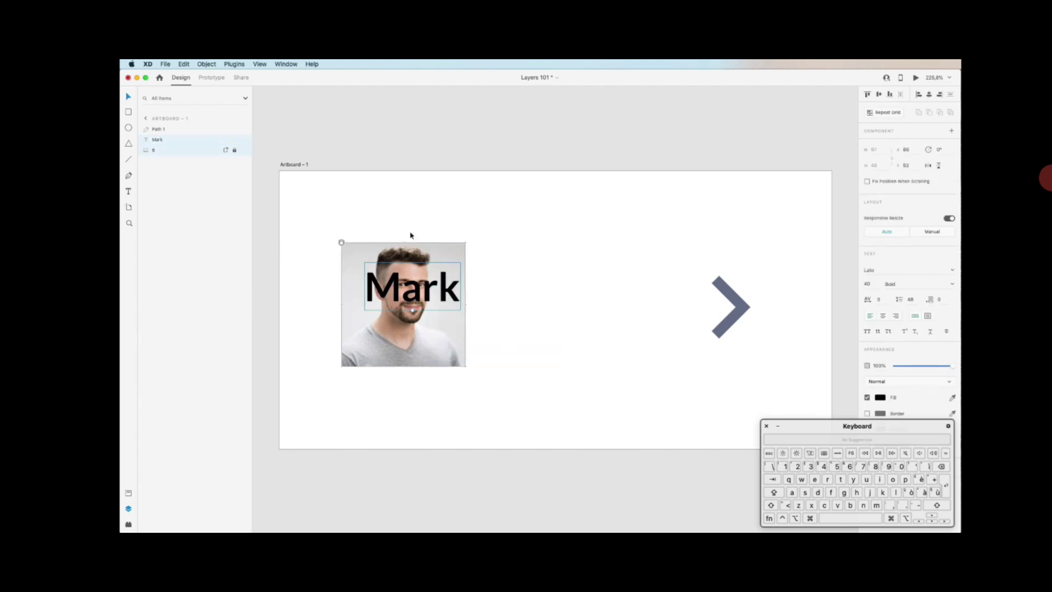
drag(415, 287, 559, 290)
click(486, 304)
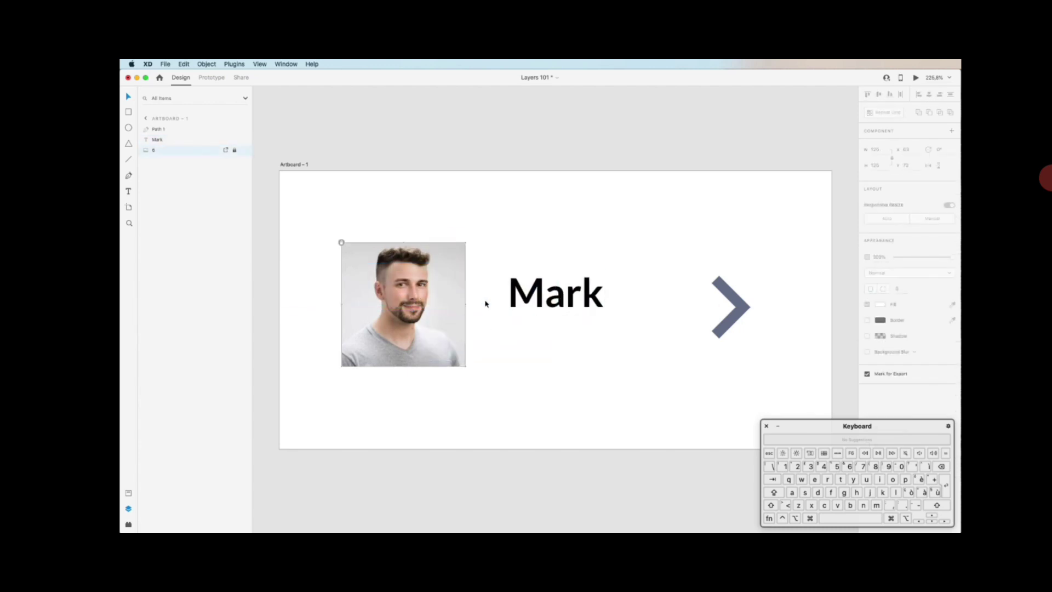
Try moving the name text down, undo that move, and place the text roughly midway between the photo and the arrow.
drag(471, 386, 319, 221)
drag(551, 311, 551, 331)
key(super+z)
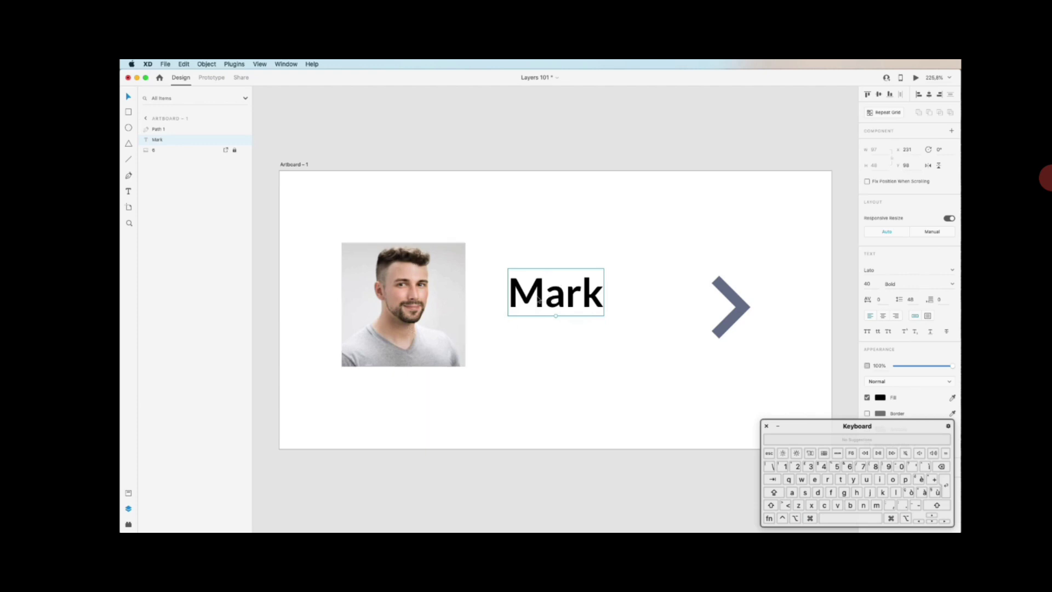
drag(539, 299, 579, 300)
click(550, 247)
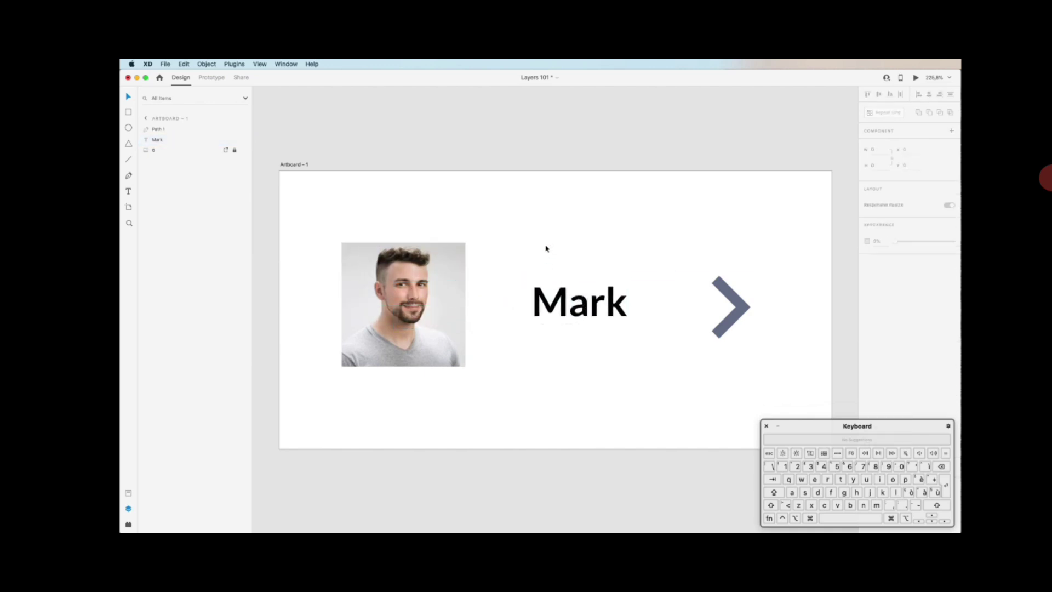
Unlock the photo's layer, hide it, and sweep a selection over the empty area to test that it cannot be picked.
click(432, 282)
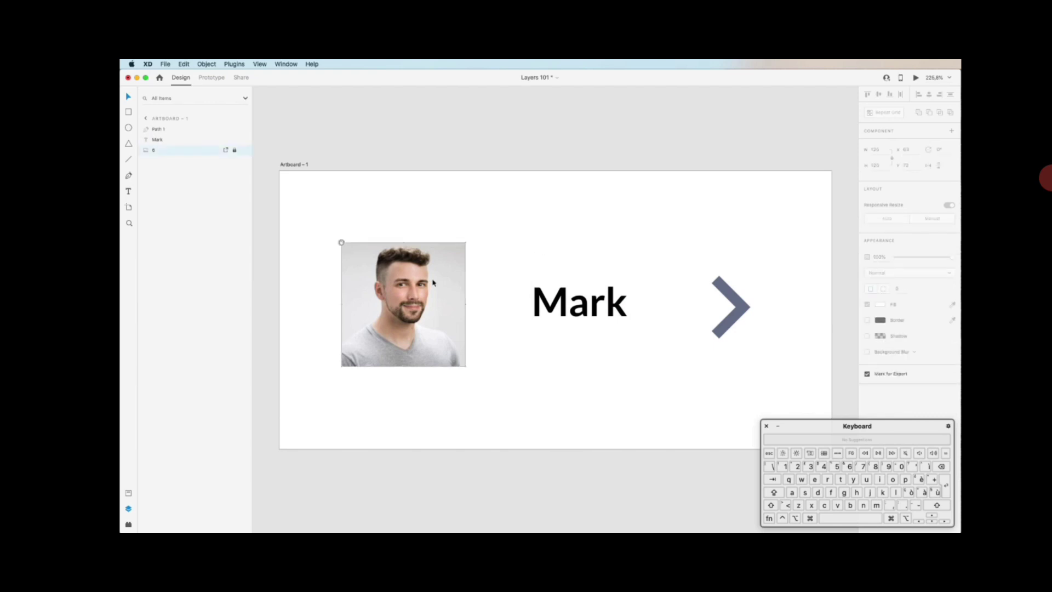
click(234, 150)
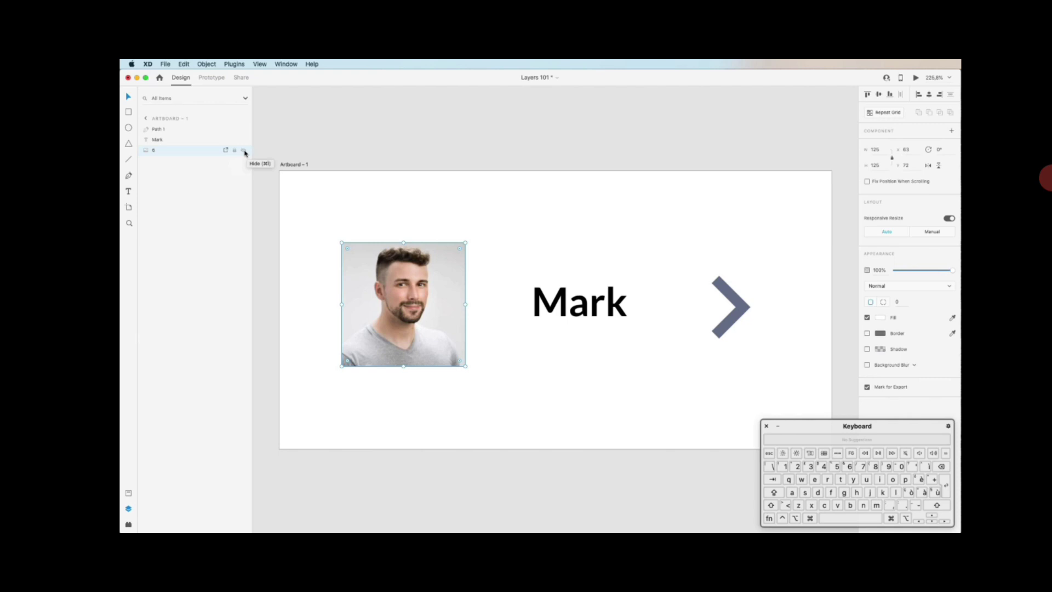
click(244, 151)
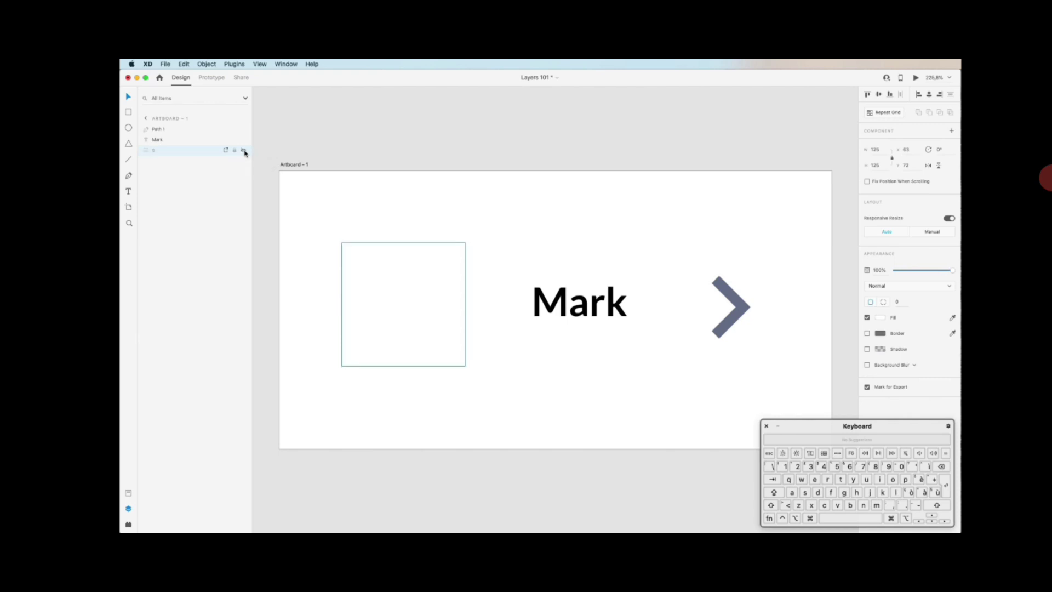
click(347, 230)
drag(330, 204, 502, 408)
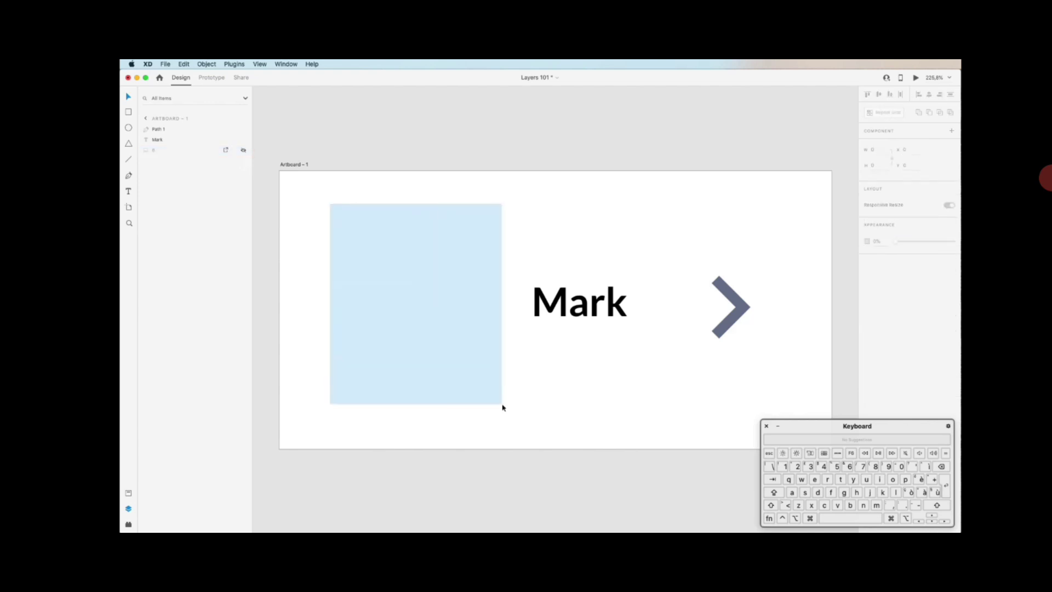
drag(308, 219, 515, 411)
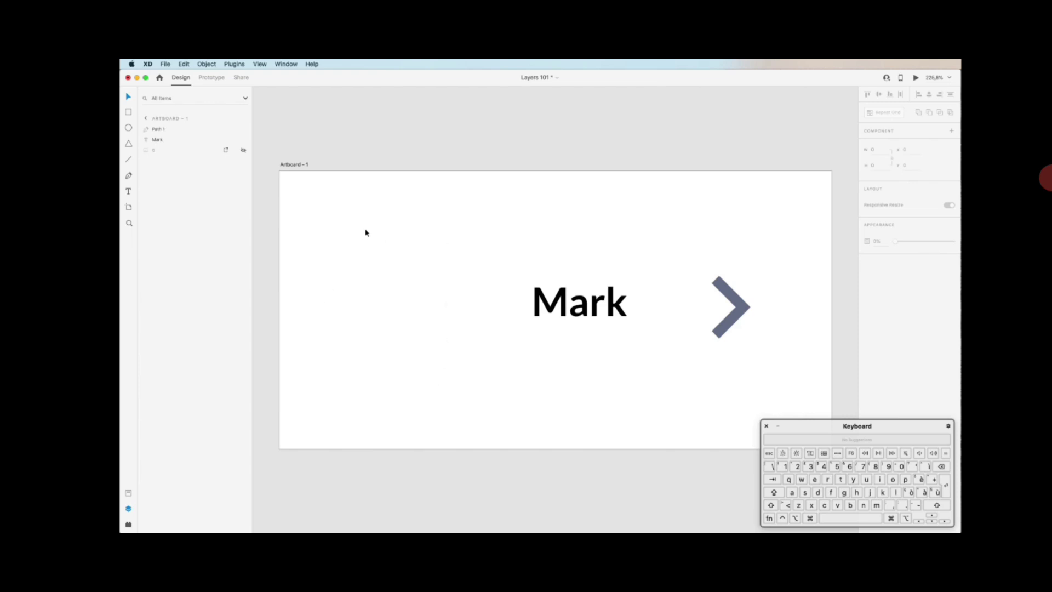
Move the name text and the arrow into the hidden photo's area and test selecting objects there.
drag(557, 296, 385, 281)
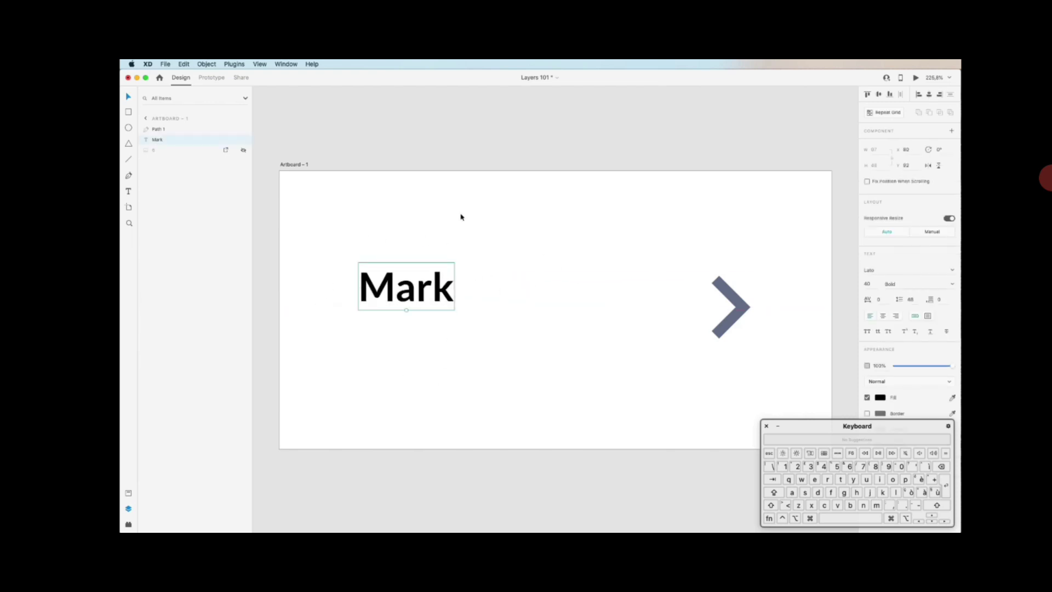
drag(753, 305, 462, 350)
drag(347, 215, 605, 416)
click(548, 270)
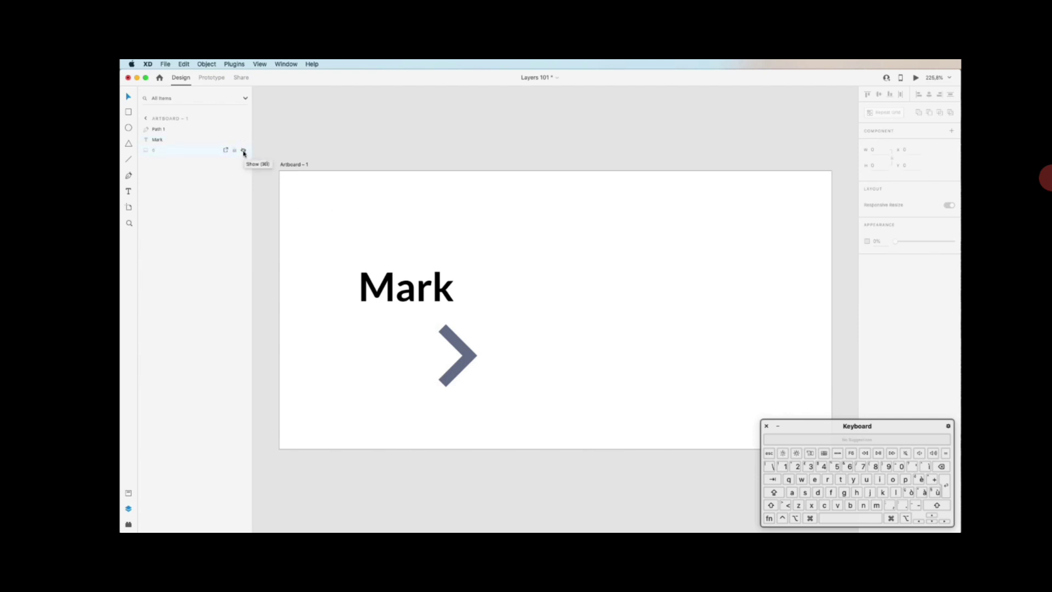
Show the hidden photo again and move the name text right, clear of the photo, to about X 313 and Y 94.
click(244, 152)
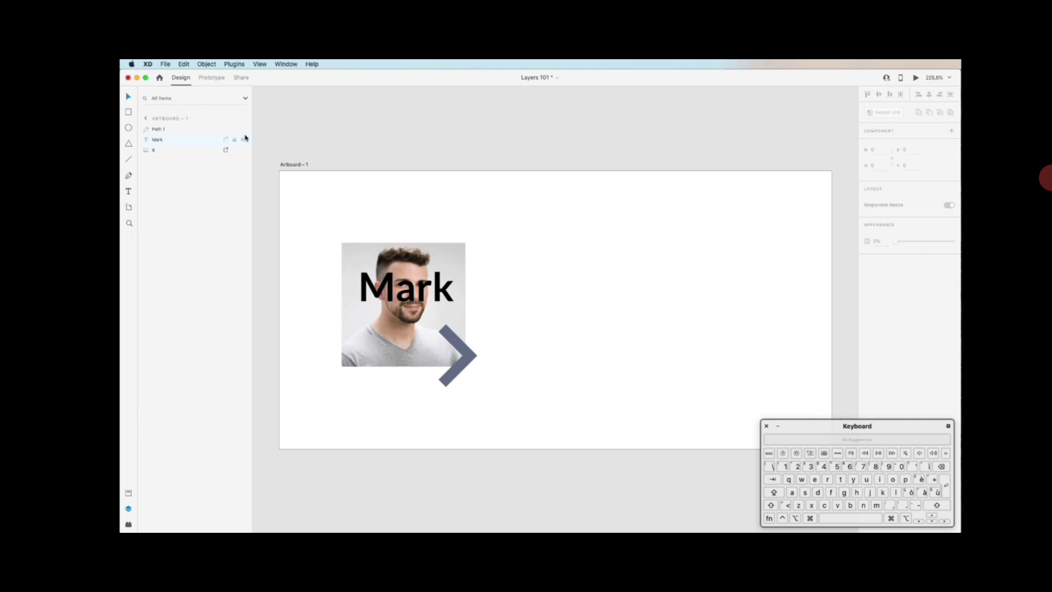
key(shift+Right)
key(shift+Right)
key(shift+Right)
key(shift+Right)
key(shift+Right)
key(shift+Right)
key(shift+Right)
key(shift+Right)
key(shift+Right)
key(shift+Right)
key(shift+Right)
key(shift+Right)
key(shift+Right)
key(shift+Right)
key(shift+Right)
key(shift+Right)
key(shift+Right)
key(shift+Right)
key(shift+Right)
Move the arrow right and slightly down, off the photo, so that it sits below the name text.
click(463, 353)
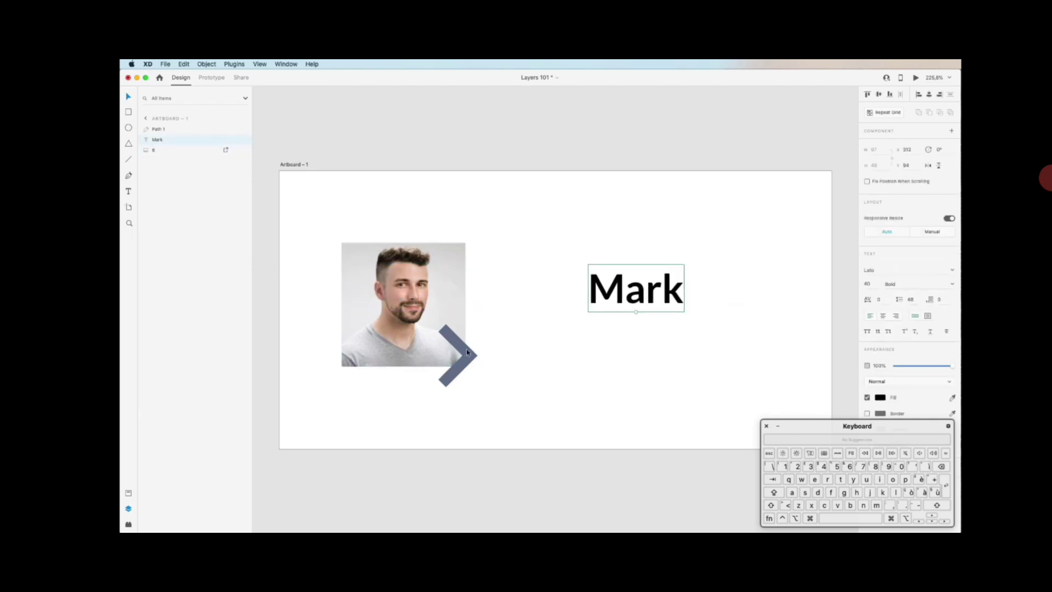
key(shift+Right)
key(shift+Right)
key(shift+Right)
key(shift+Right)
key(shift+Right)
key(shift+Right)
key(shift+Right)
key(shift+Right)
key(shift+Right)
key(shift+Right)
key(shift+Right)
key(shift+Right)
key(shift+Right)
key(shift+Right)
key(shift+Down)
Try moving the photo up and right to about X 123 and Y 17, undo the move, and deselect it.
drag(407, 303, 466, 248)
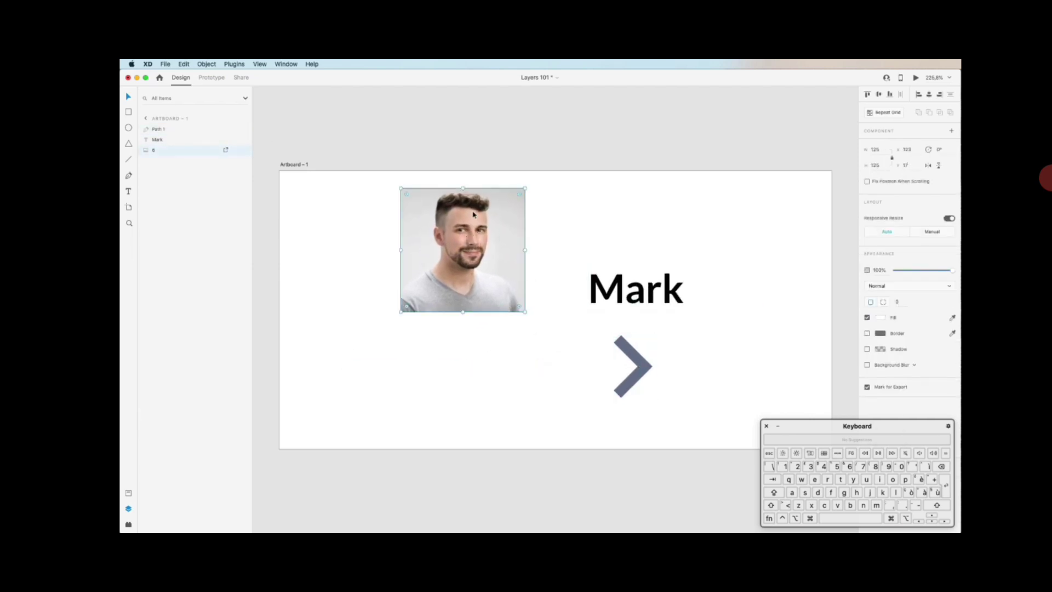
key(super+z)
click(524, 263)
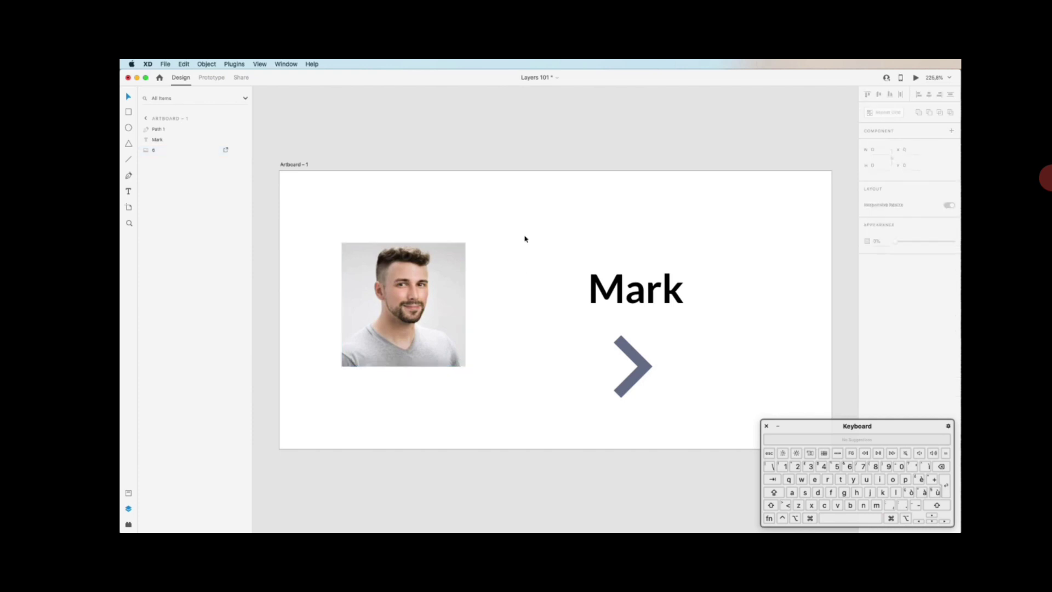